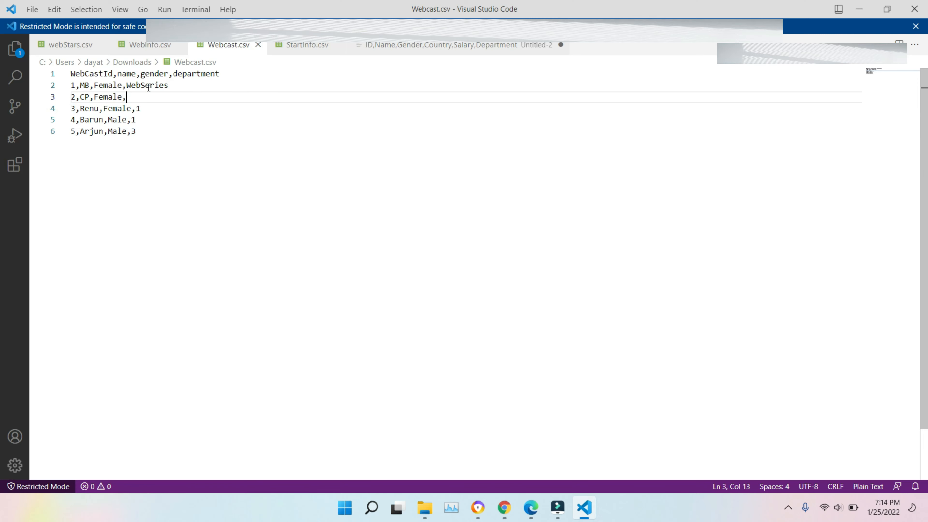
- Set the department of record 2 to WebSeries and of record 3 to TVSeries in Webcast.csv
text(WebSeries)
click(156, 109)
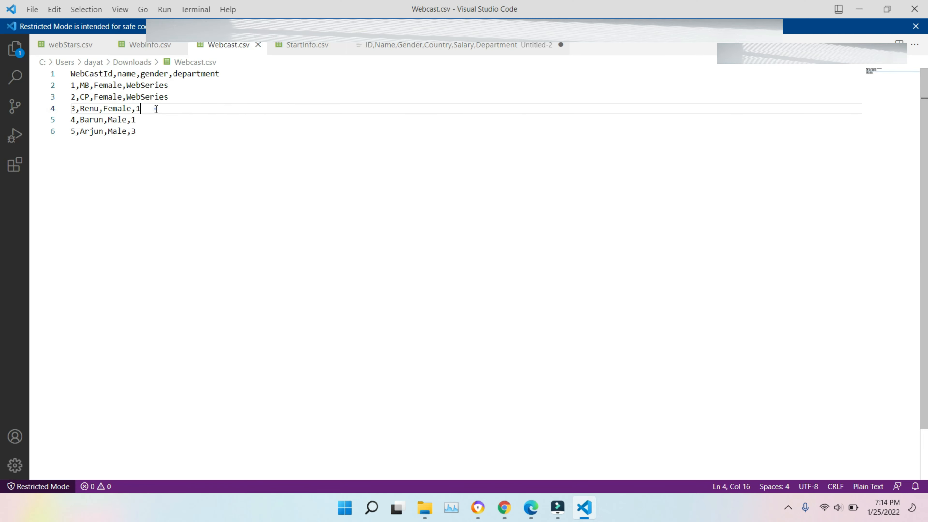
key(BackSpace)
text(TV)
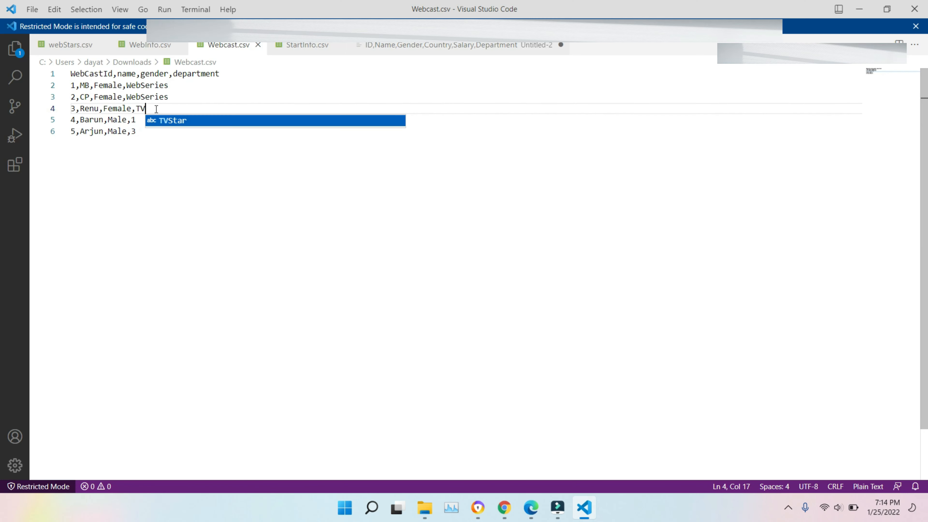
text(Series)
- Copy the TVSeries value into the department field of records 4 and 5, replacing their numbers
key(ctrl+shift+Left)
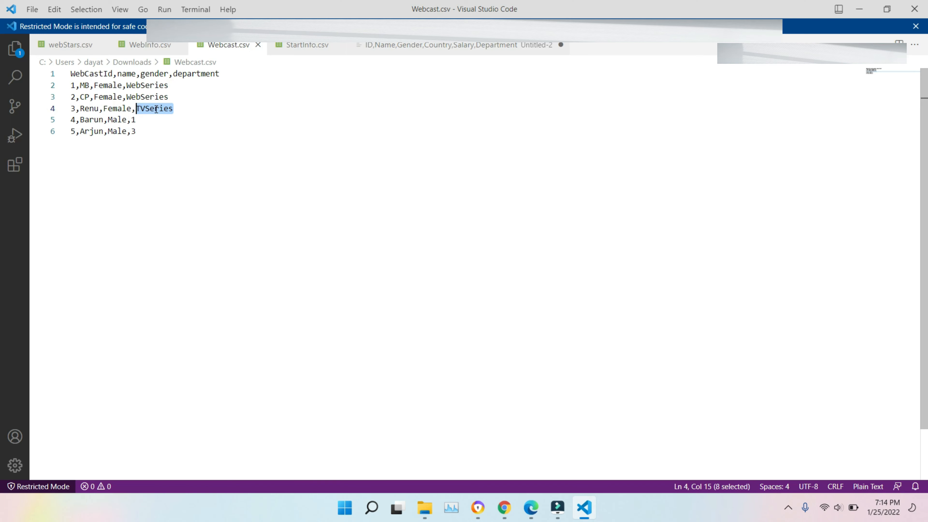
key(ctrl+c)
click(147, 119)
key(BackSpace)
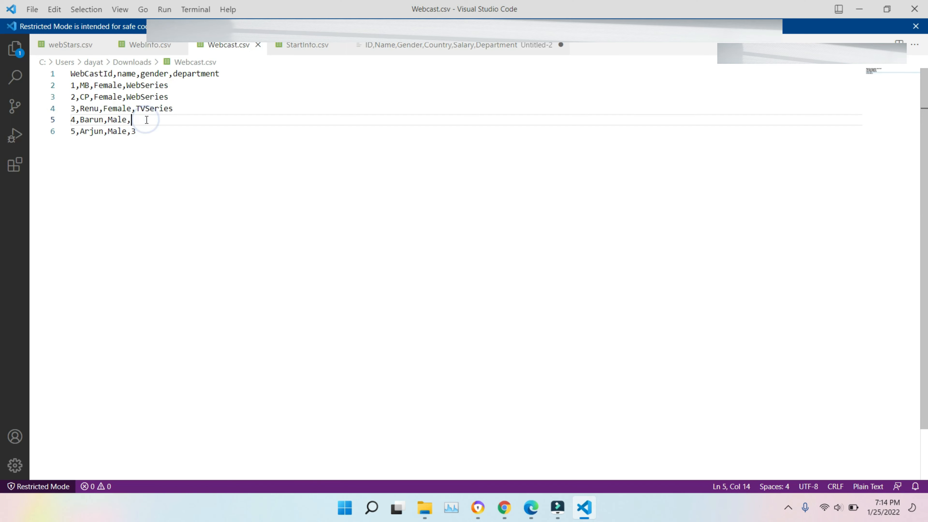
key(ctrl+v)
click(149, 132)
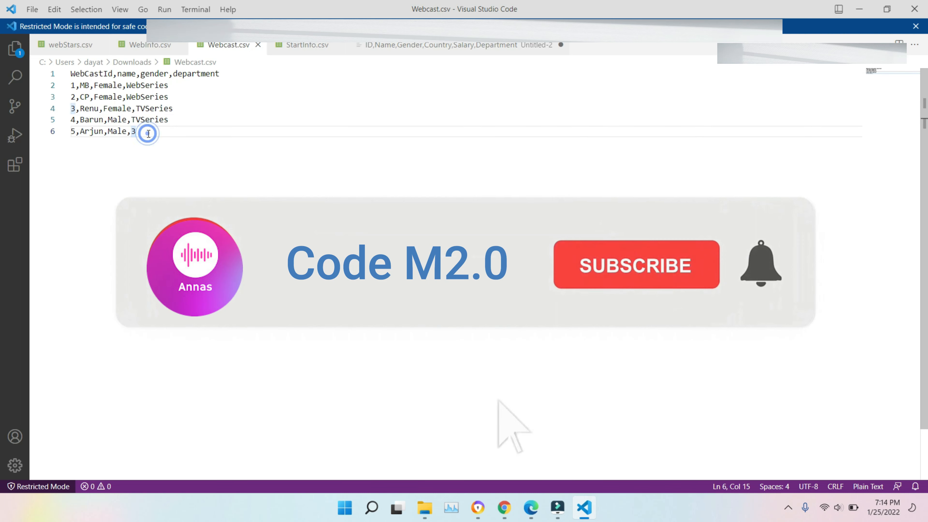
key(BackSpace)
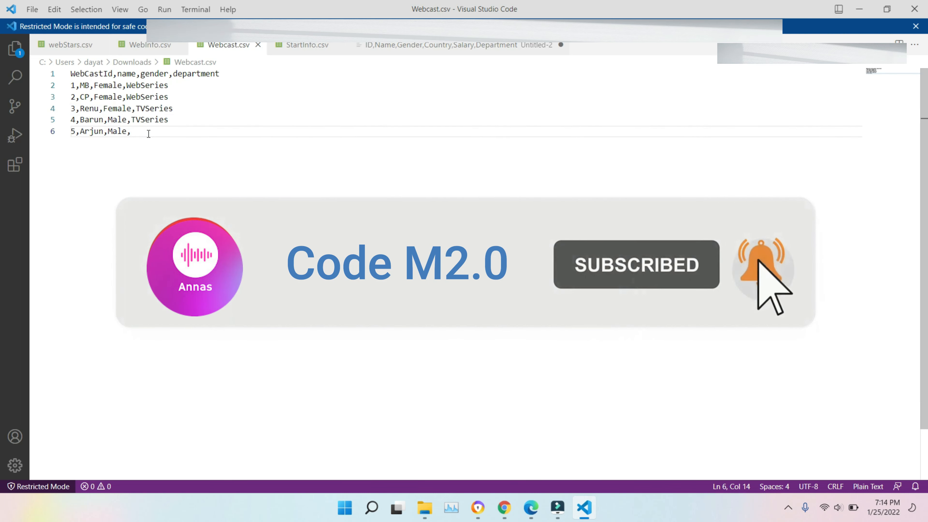
key(ctrl+v)
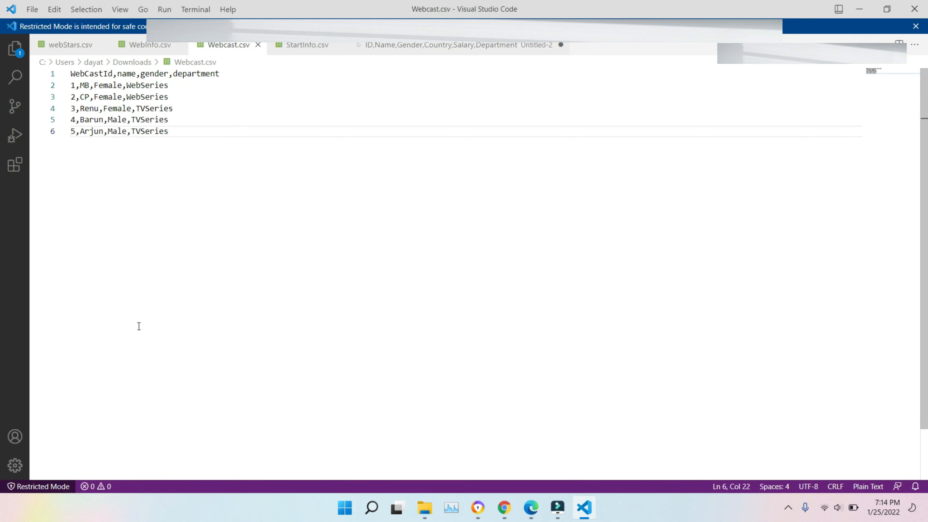
- Switch to the Azure portal in Edge and try to delete WebInfo.csv from the mbdemo container's input folder
click(531, 507)
click(106, 4)
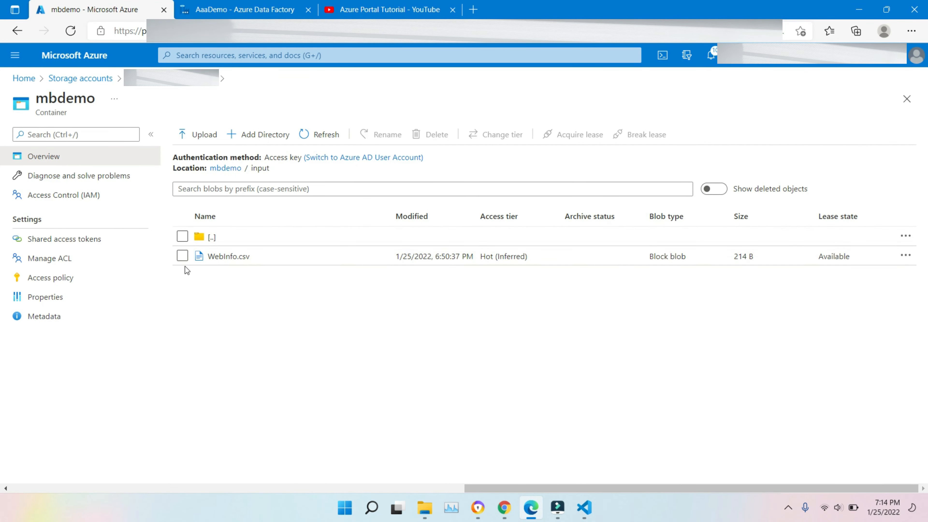
click(182, 255)
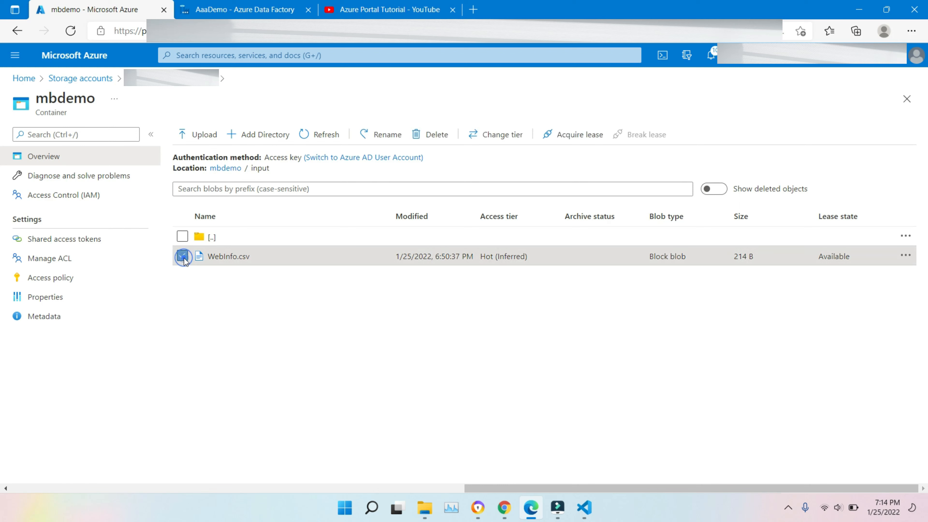
click(434, 144)
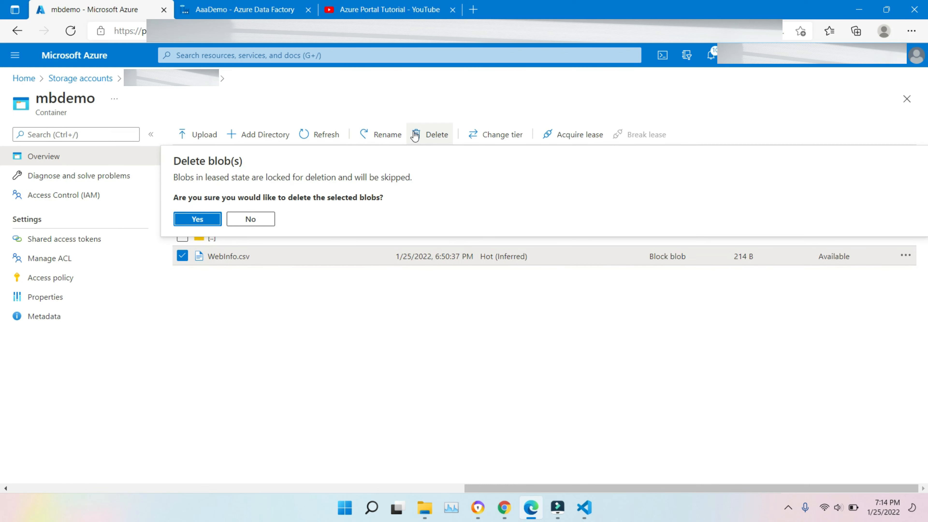
click(427, 132)
click(426, 131)
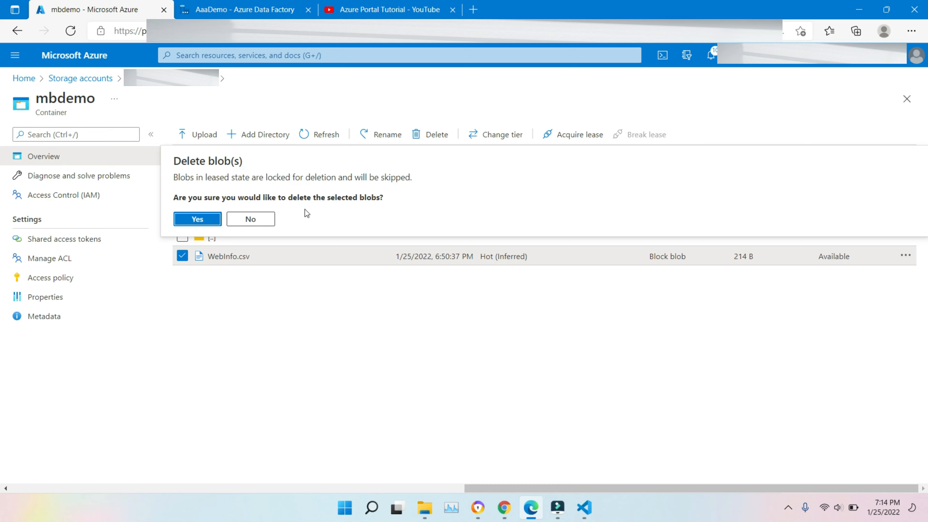
click(197, 219)
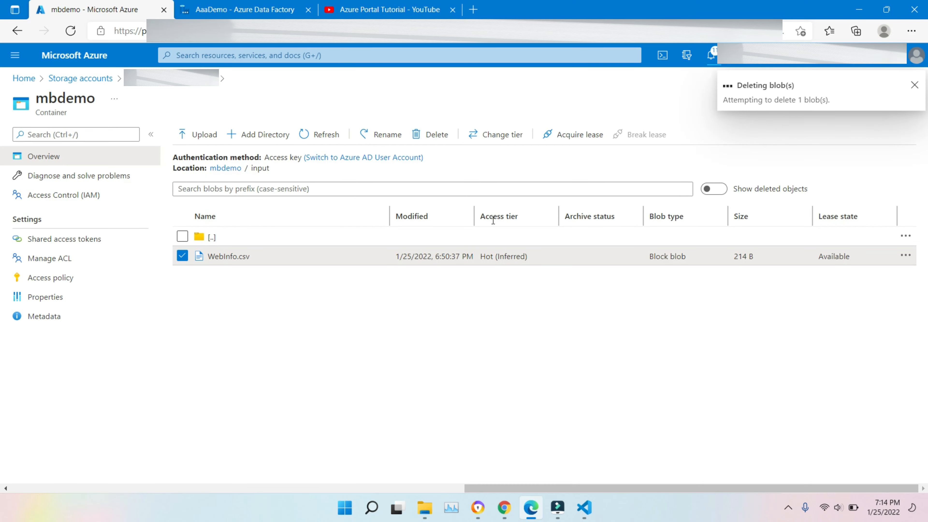
click(387, 9)
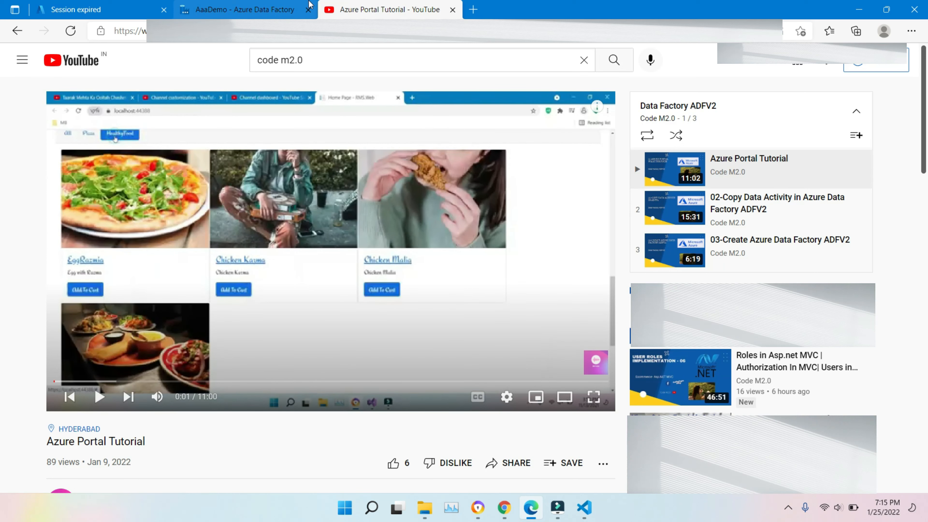
click(431, 508)
click(473, 425)
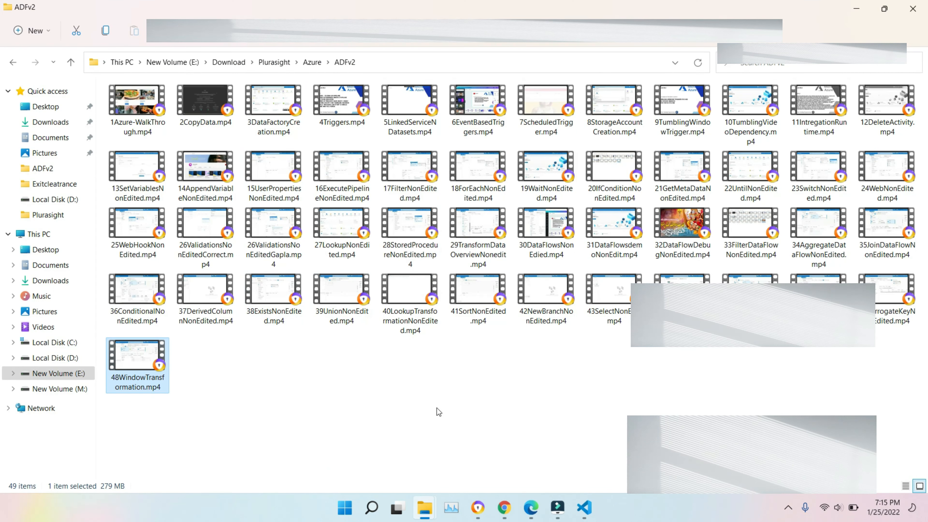
click(844, 11)
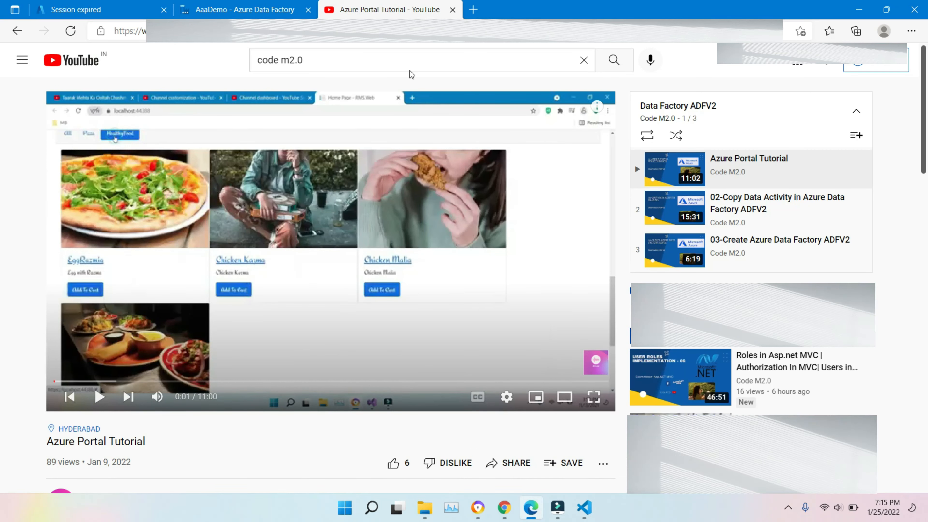
- Return to the mbdemo container's input folder, examine the content of the WebInfo.csv blob and close it
click(234, 5)
click(133, 5)
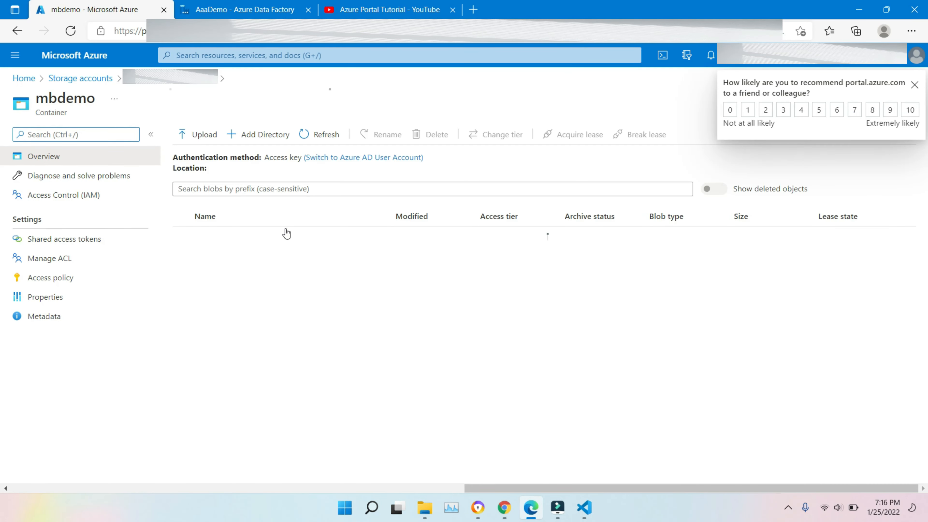
click(222, 258)
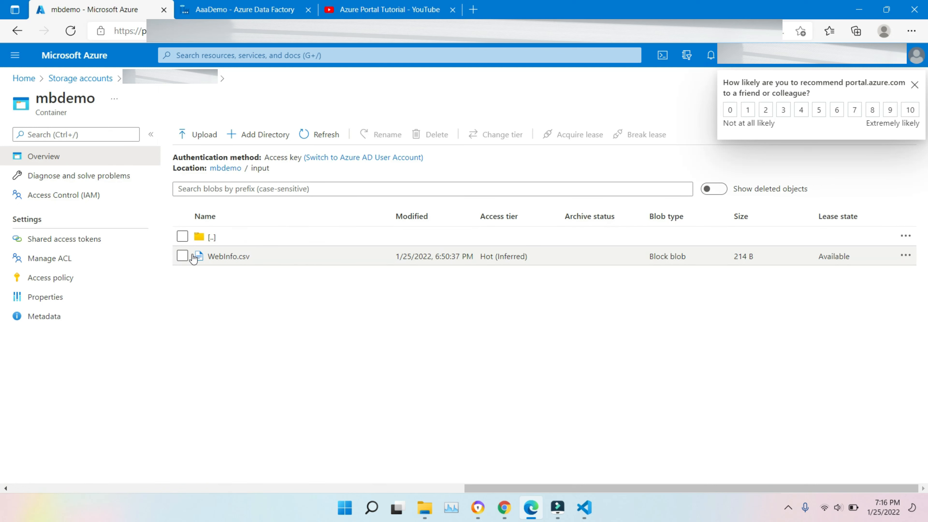
click(217, 257)
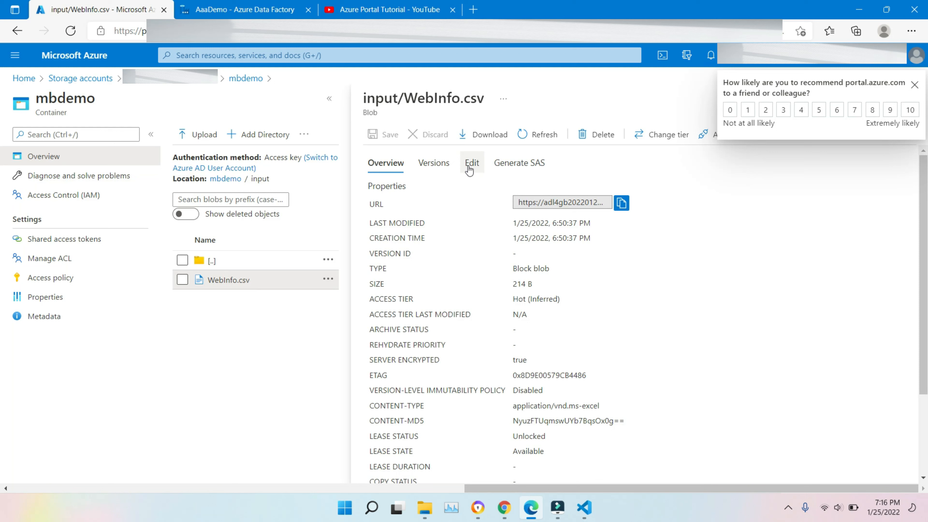
click(471, 164)
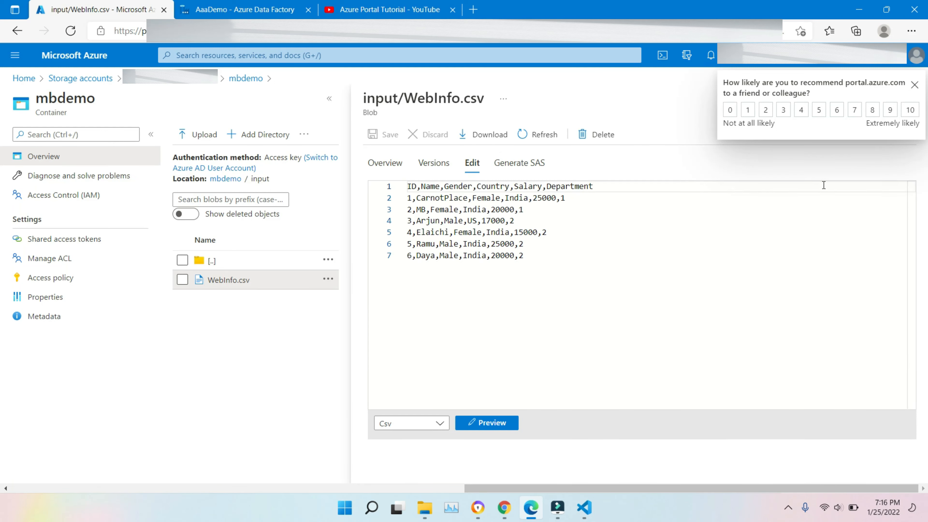
click(913, 88)
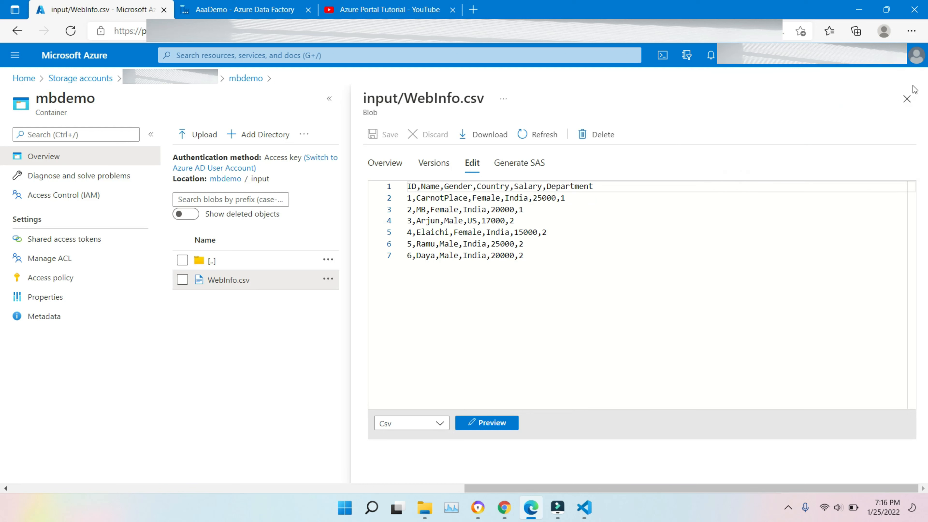
click(906, 99)
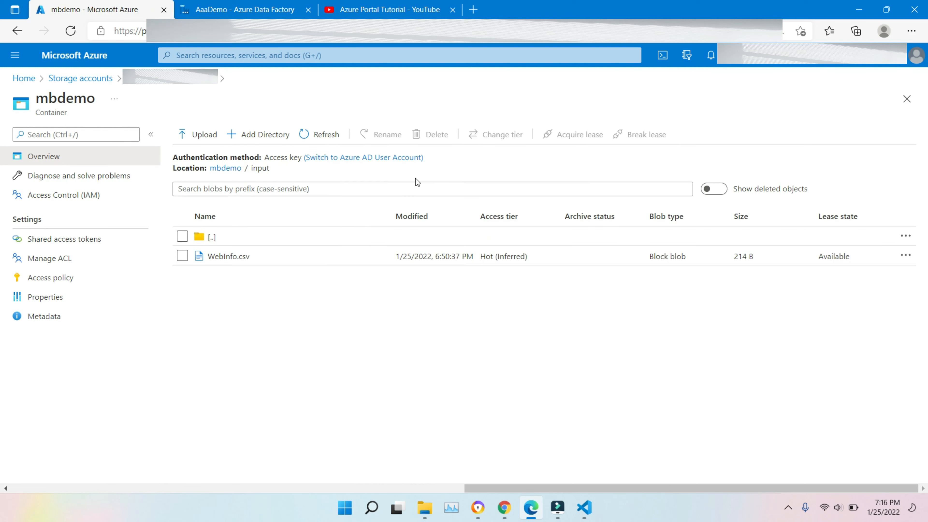
- Delete the WebInfo.csv blob from the mbdemo container's input folder
click(184, 256)
key(Delete)
click(212, 220)
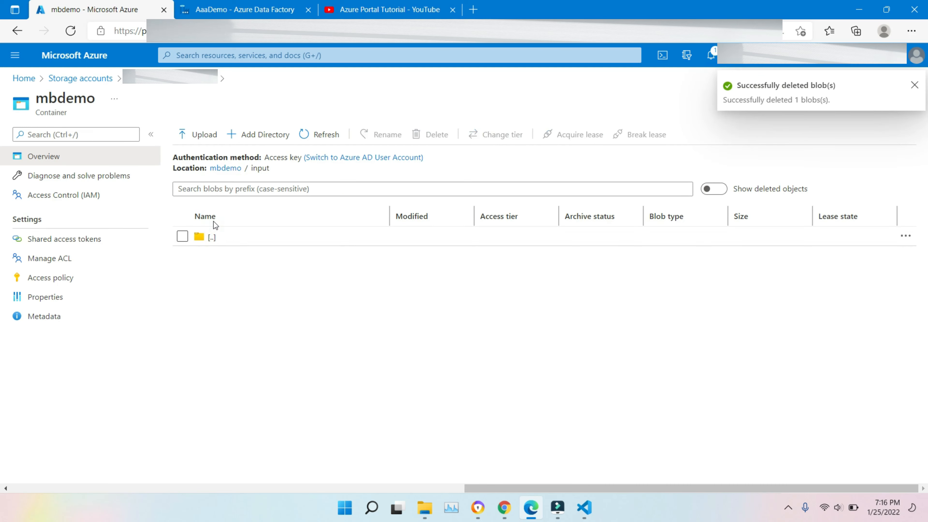
- Upload Webcast.csv from the Downloads folder to the mbdemo container's input folder
click(213, 131)
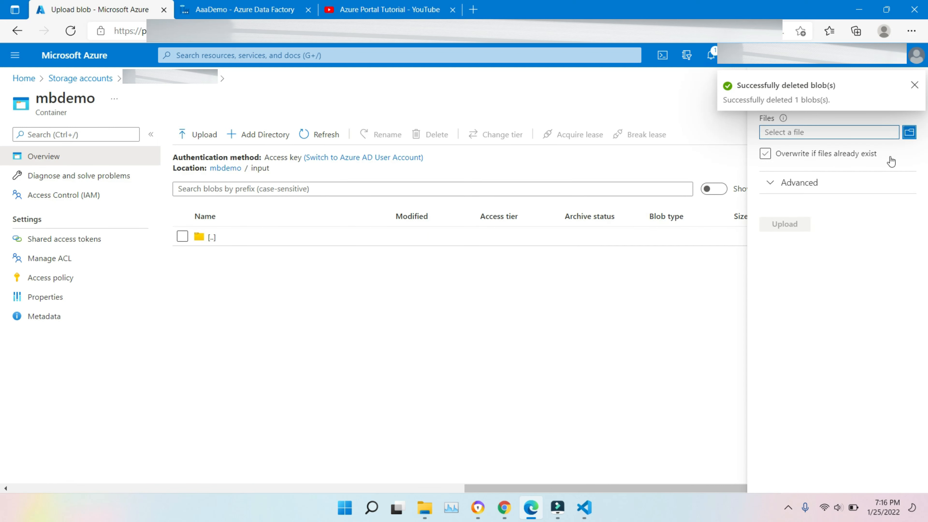
click(909, 139)
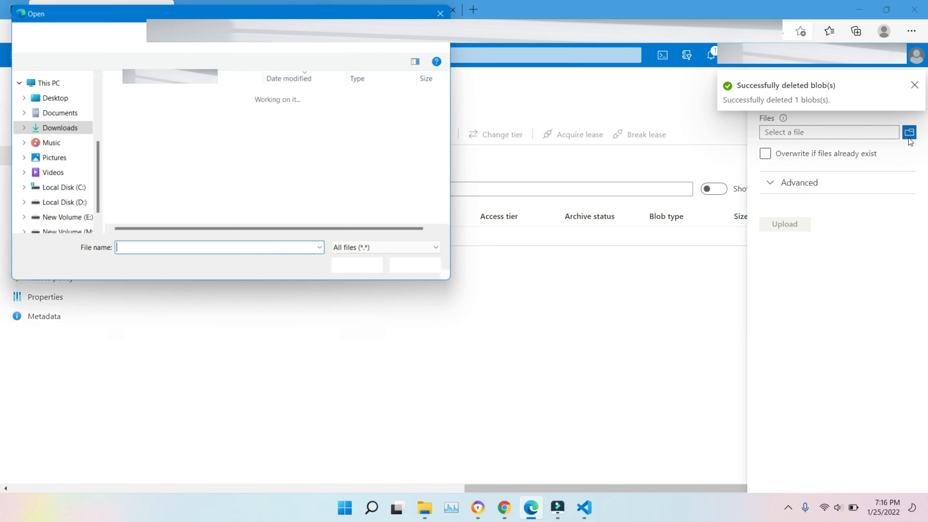
click(192, 114)
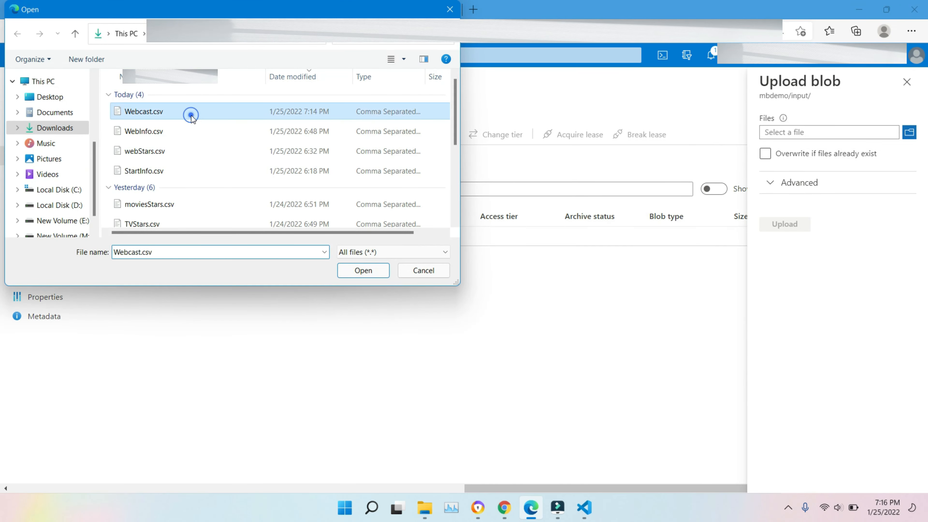
click(347, 270)
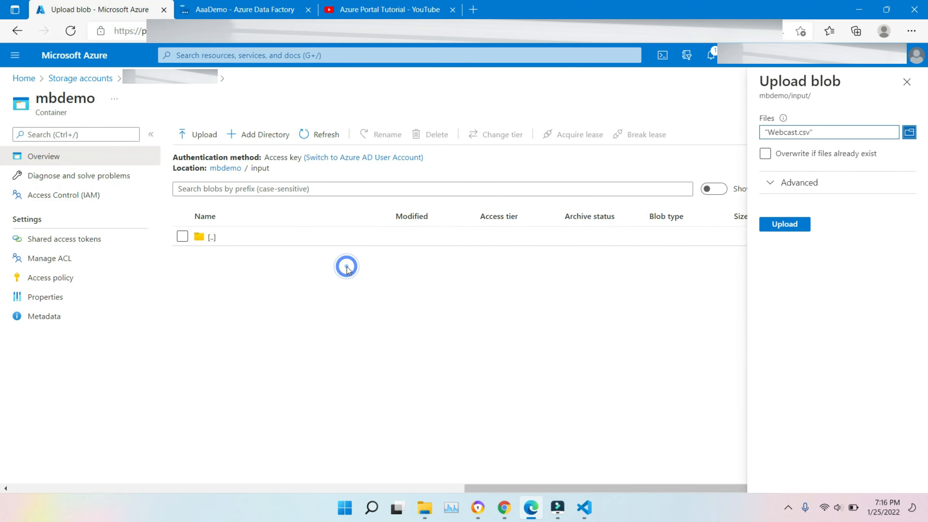
click(776, 228)
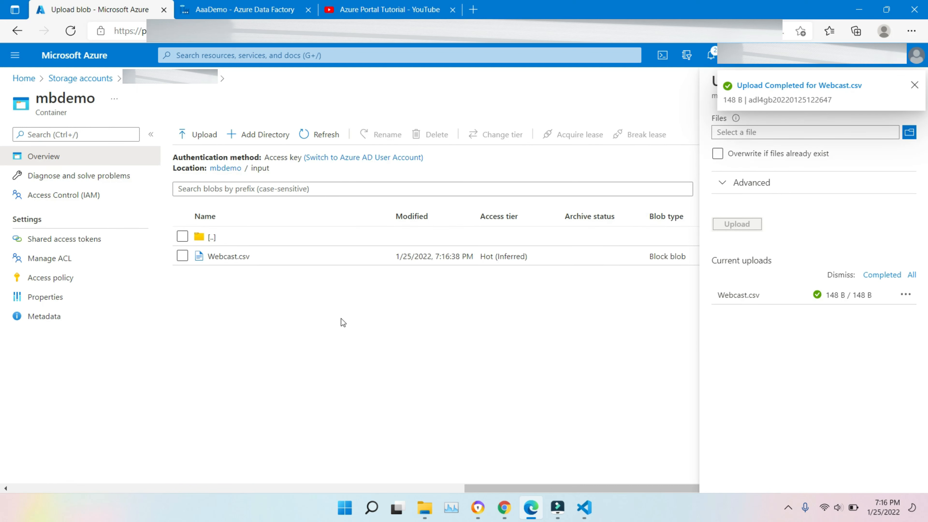
- Examine the versions and content of the uploaded Webcast.csv blob, and close it
click(239, 258)
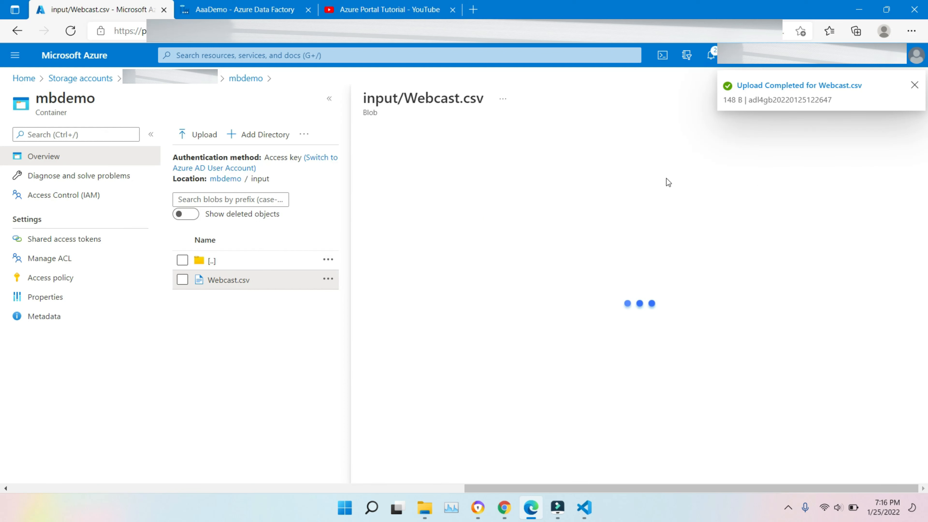
click(434, 172)
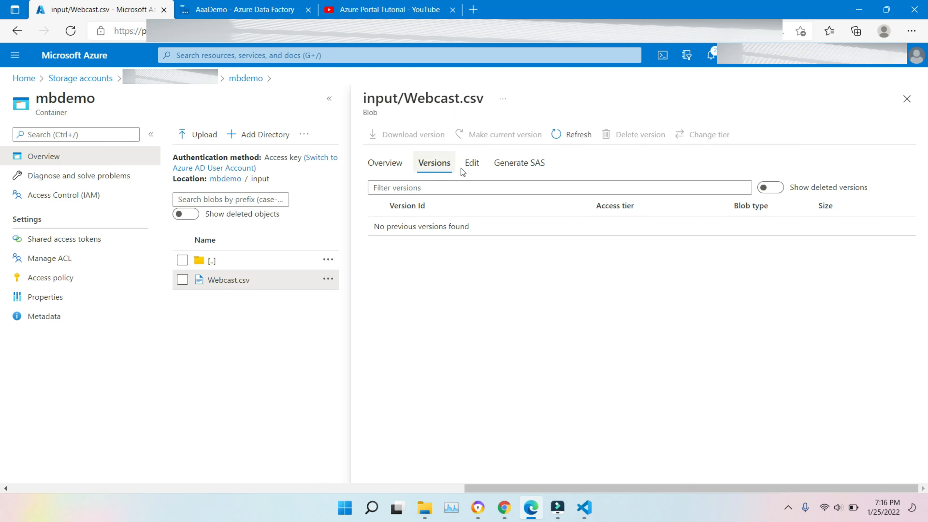
click(470, 164)
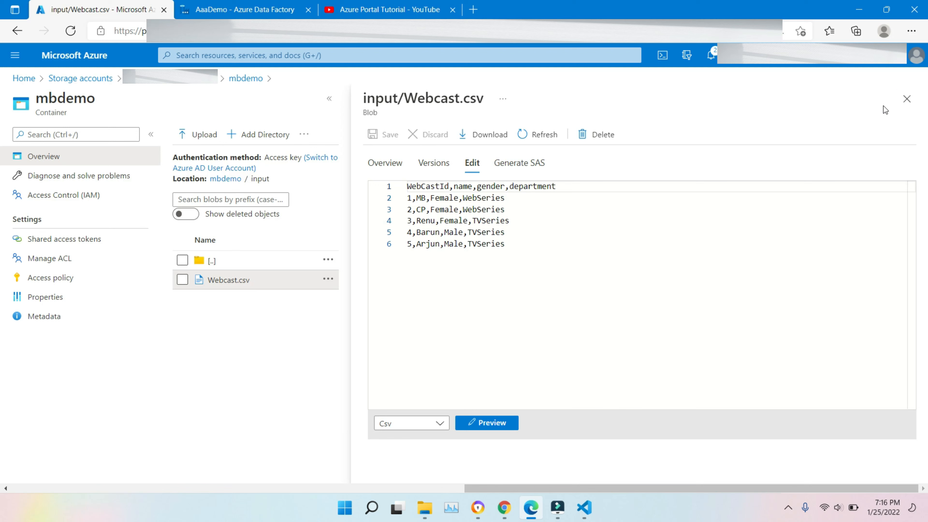
click(906, 99)
- Switch to the AaaDemo Data Factory and add a source to dataflow4
click(287, 6)
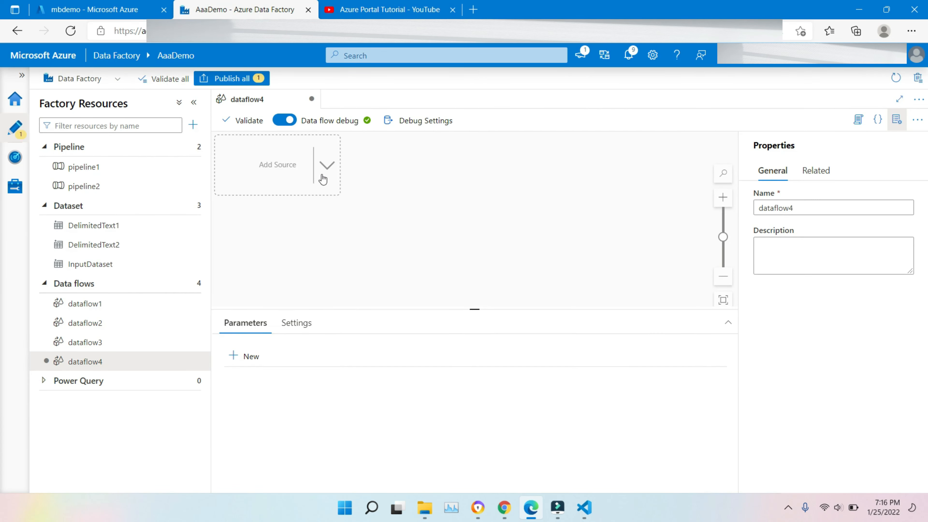
click(327, 165)
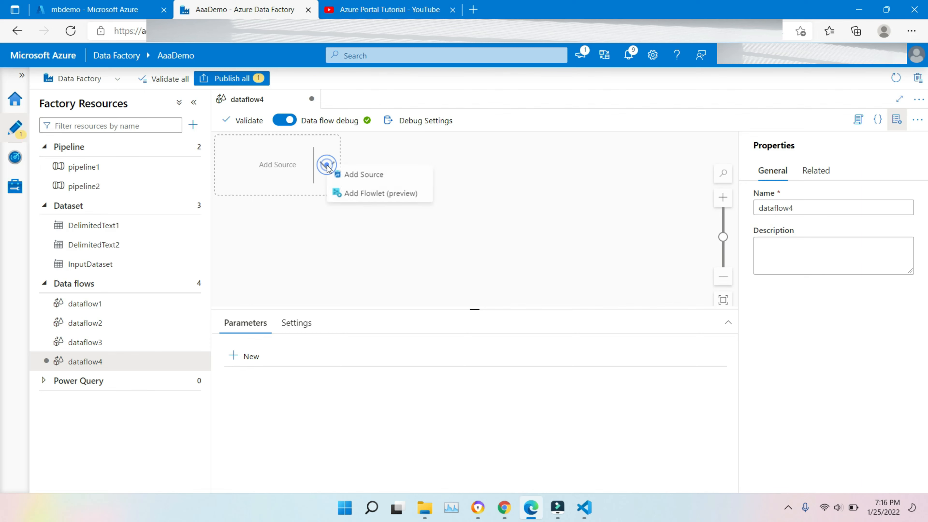
click(348, 176)
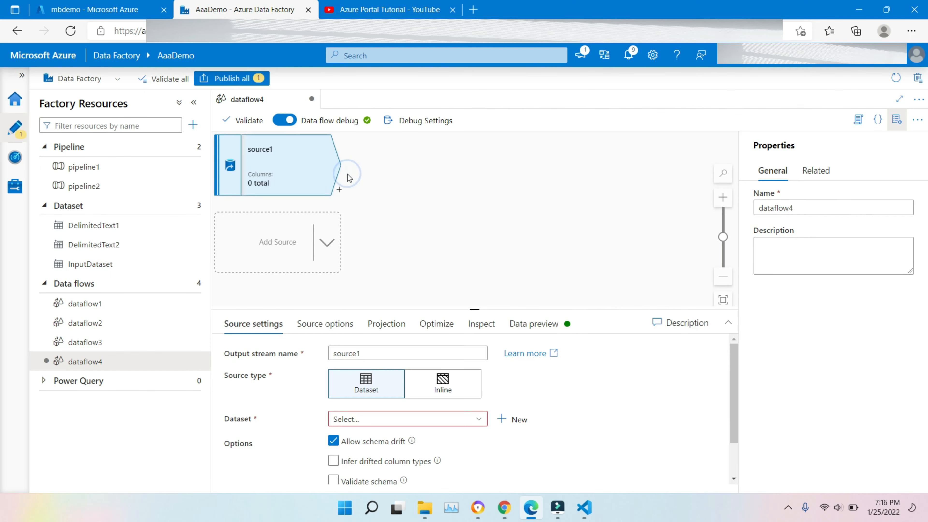
- Start a new dataset for source1 with Azure Blob Storage as the data store and DelimitedText as the format
click(450, 420)
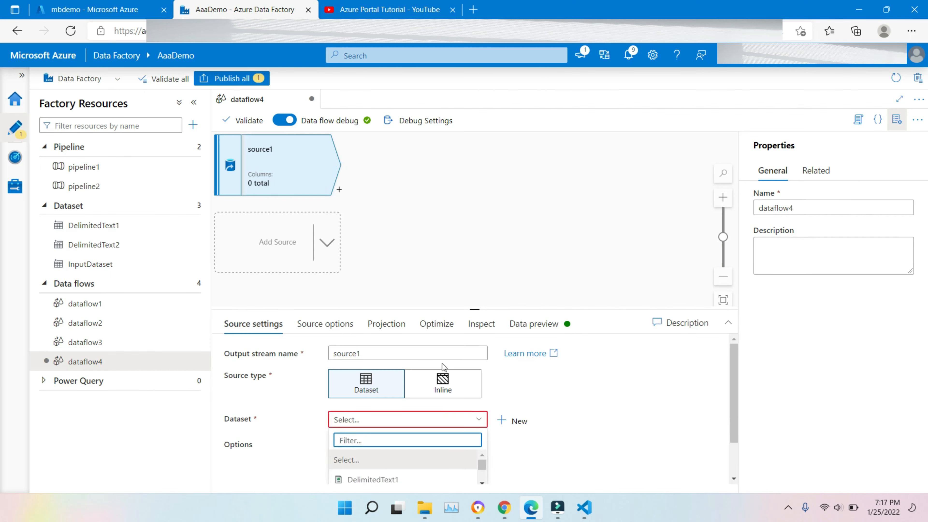
drag(474, 308, 481, 220)
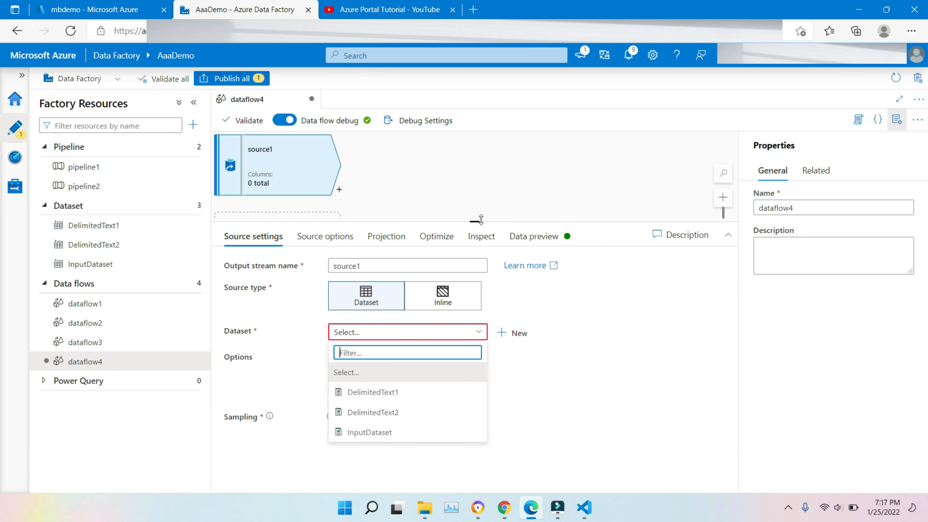
click(512, 336)
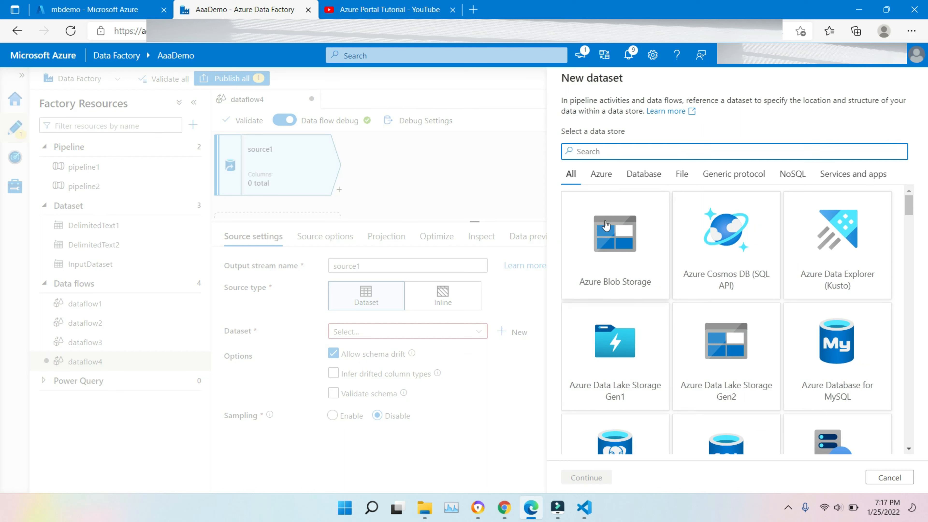
click(602, 278)
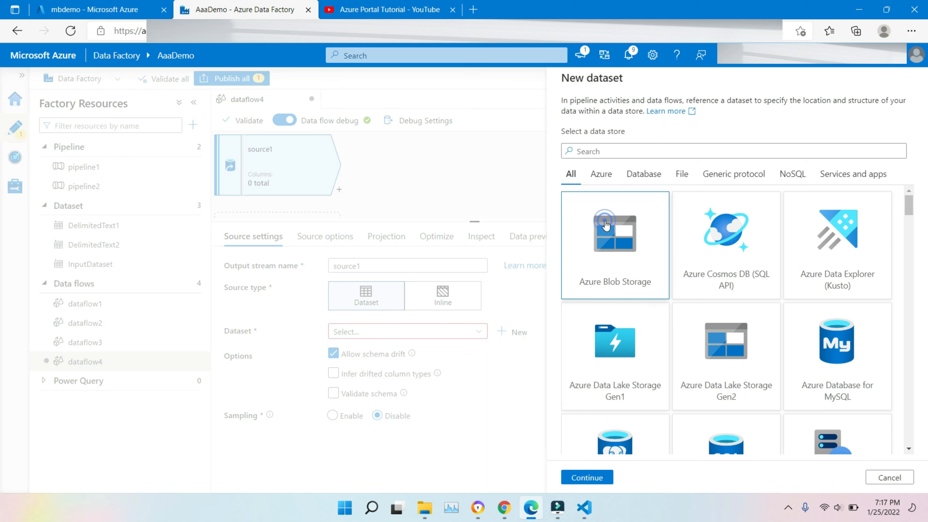
click(583, 479)
click(747, 172)
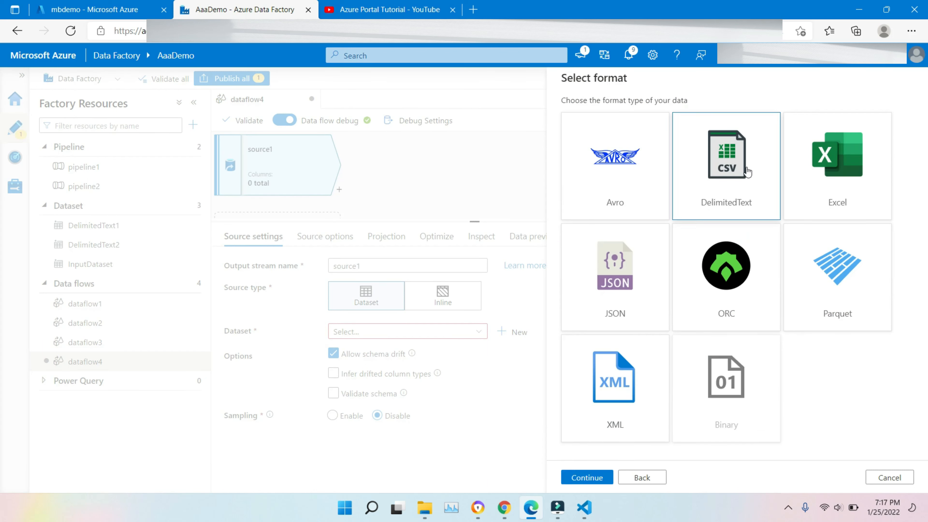
click(591, 477)
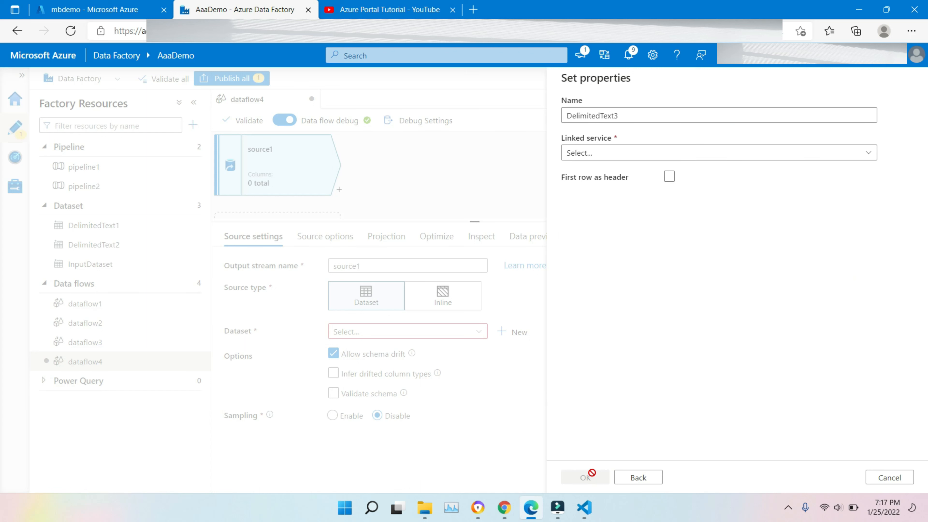
- Name the dataset InfoInputDataset, link it to AzureBlobStorage1 and treat the first row as header
click(630, 113)
key(ctrl+a)
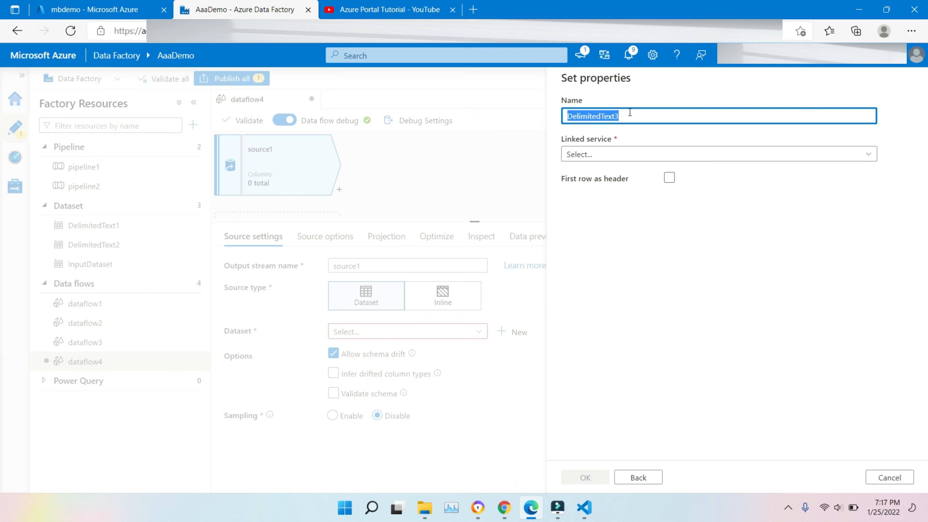
key(BackSpace)
text(InfoInputDataset)
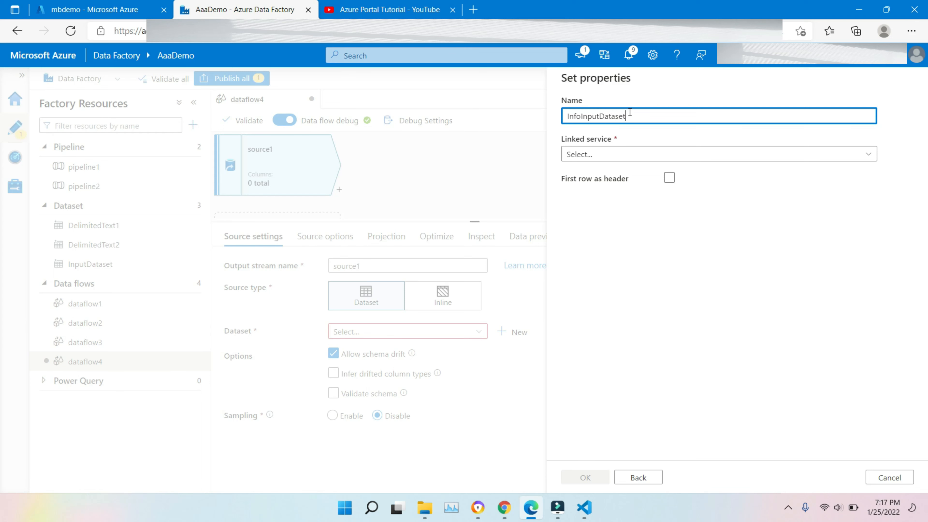
click(713, 154)
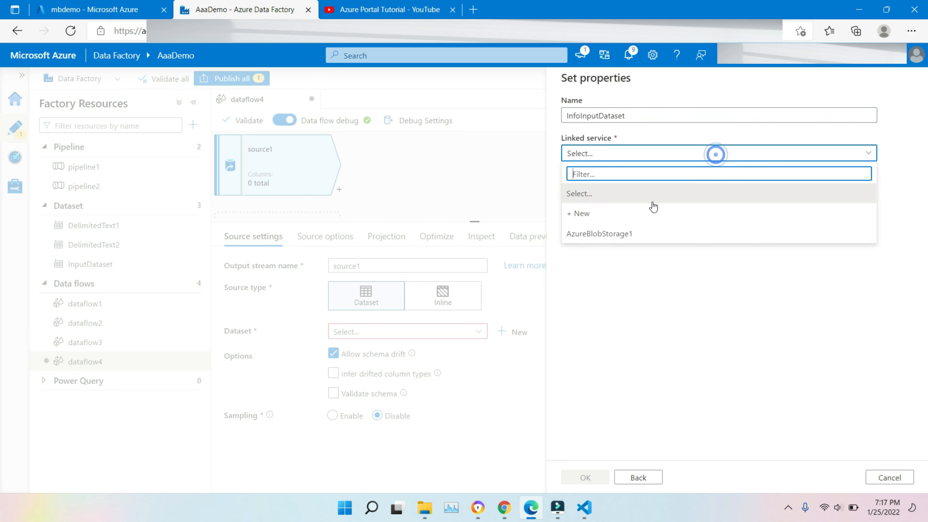
click(601, 234)
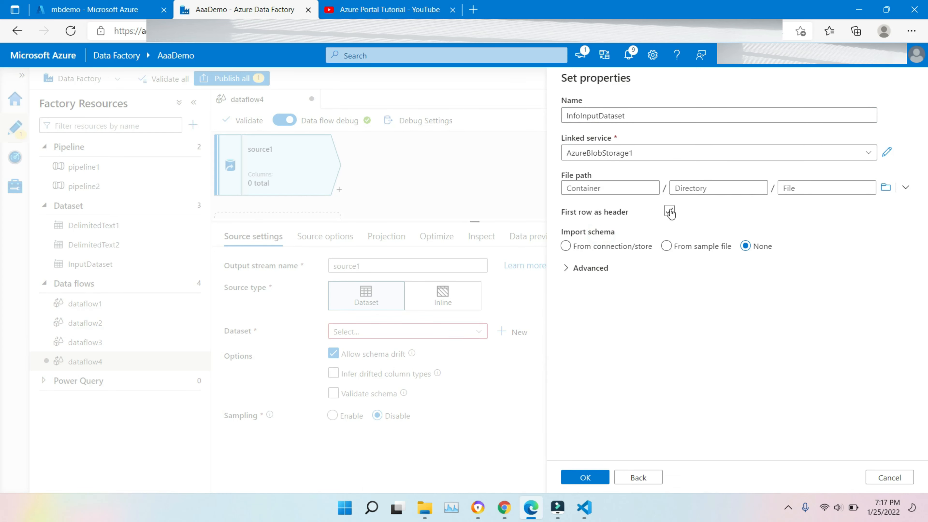
click(670, 212)
- Set the dataset's file path to mbdemo/input/Webcast.csv and create the dataset
click(883, 191)
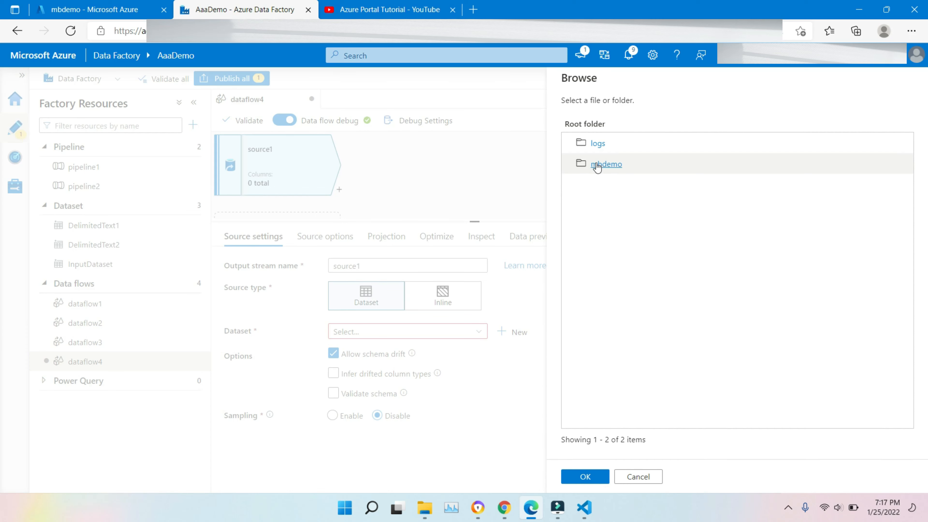
click(595, 165)
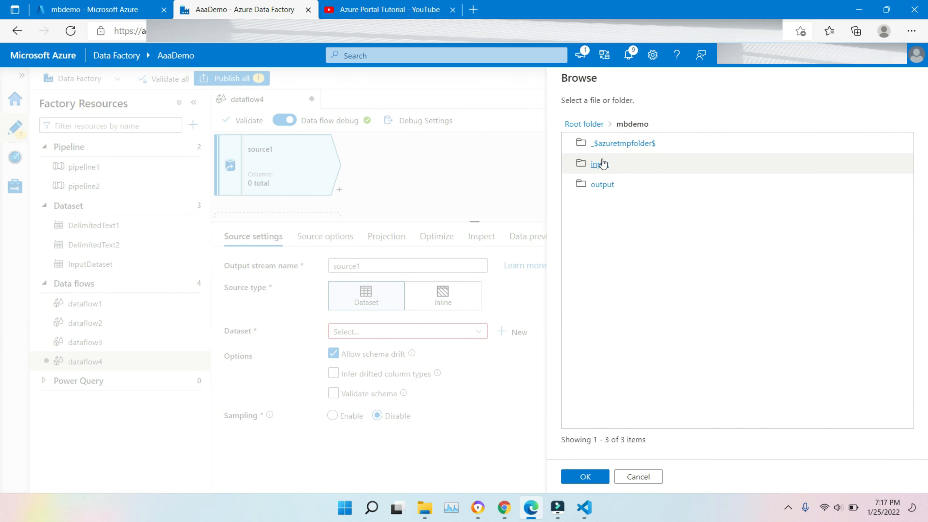
click(600, 162)
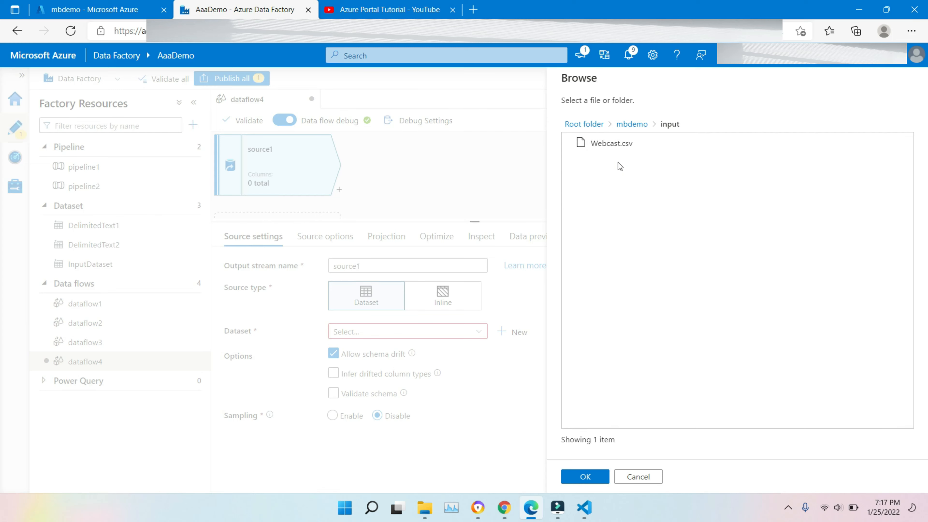
click(611, 145)
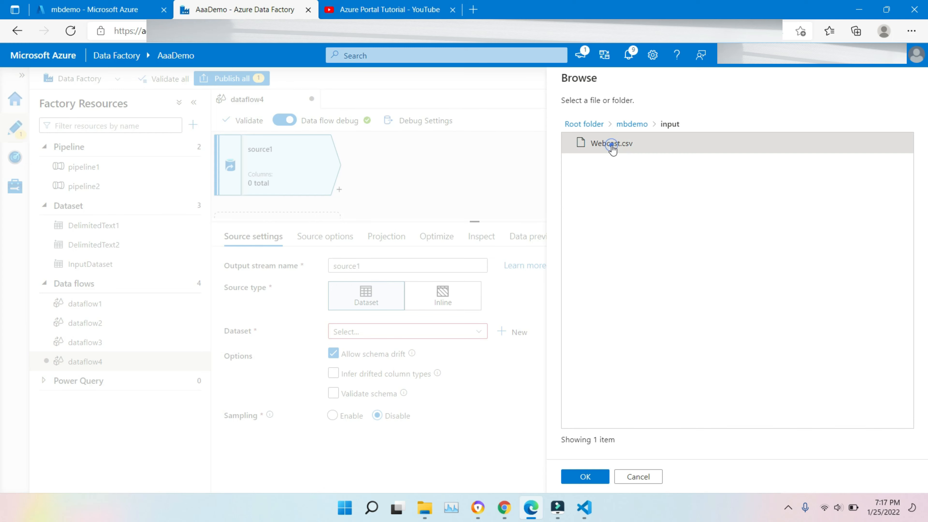
click(594, 476)
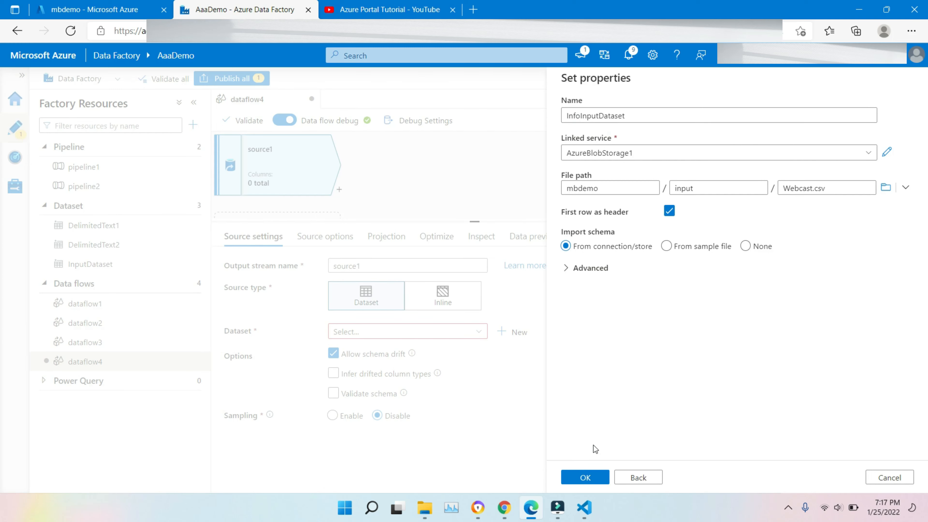
click(585, 477)
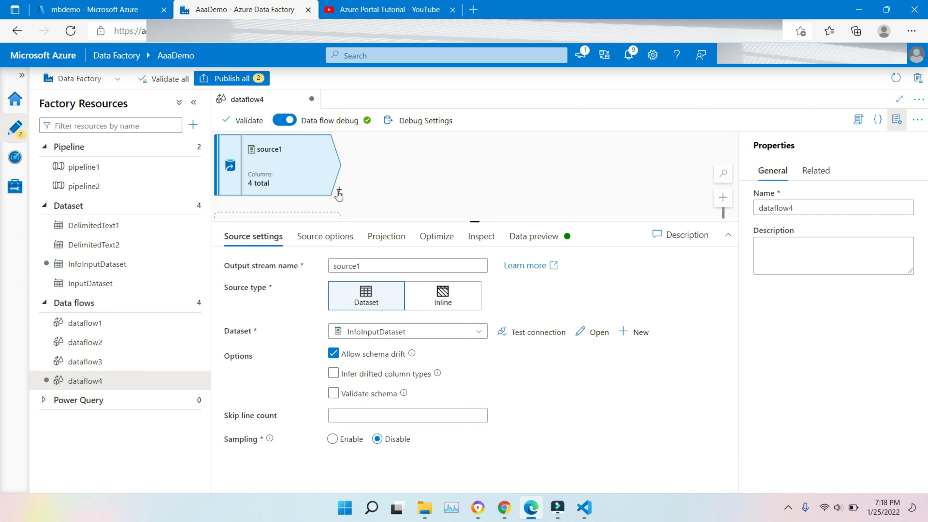
- Add an Alter Row transformation after source1 and set its row condition type to Insert if
click(339, 190)
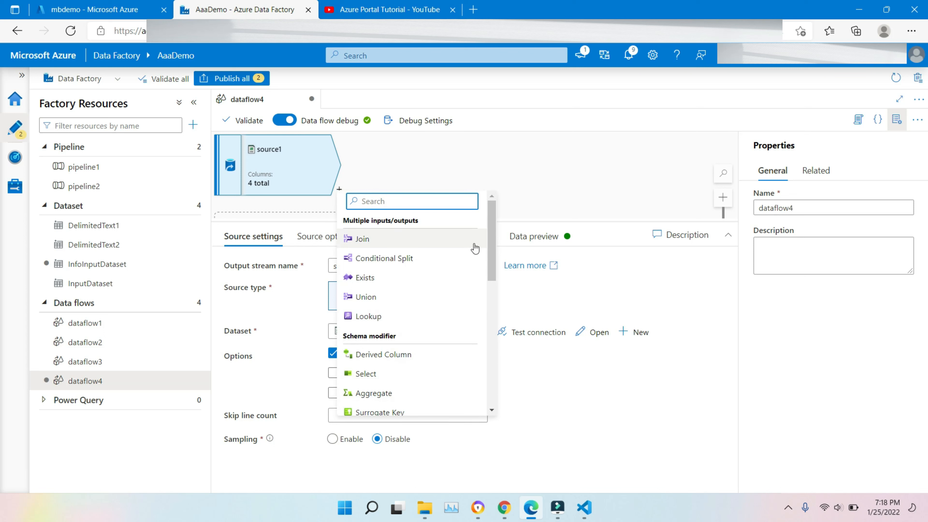
drag(492, 250, 492, 371)
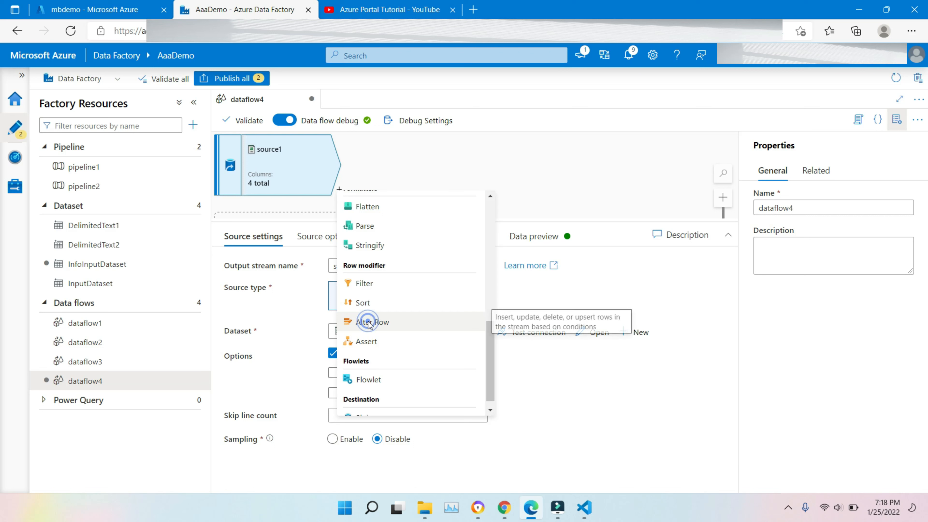
click(369, 322)
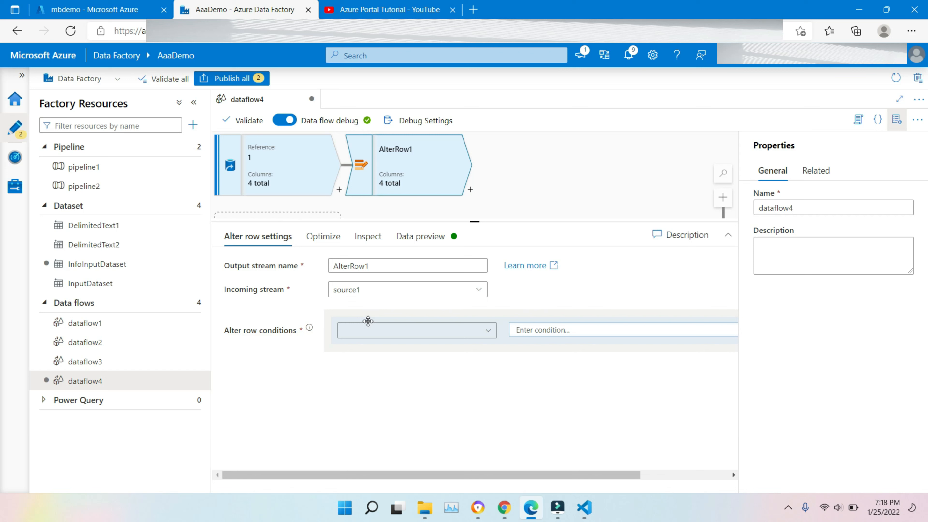
click(483, 330)
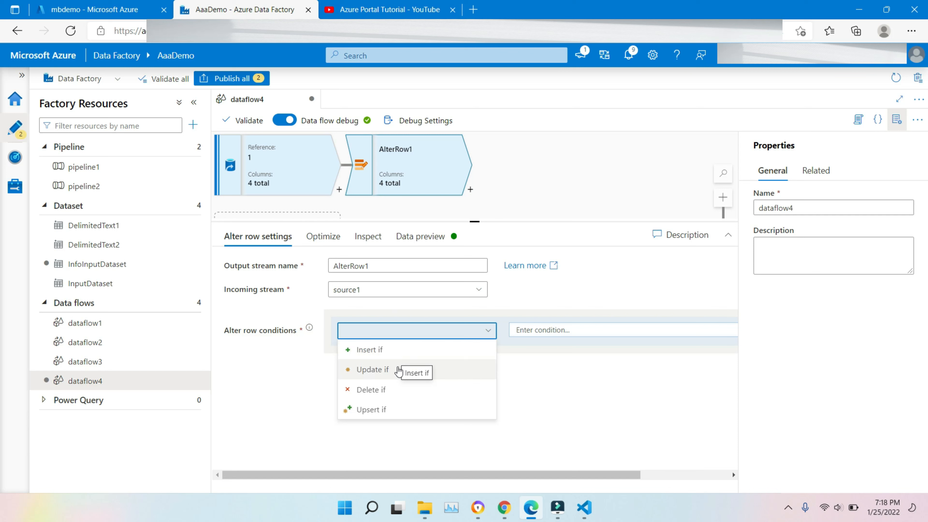
click(376, 358)
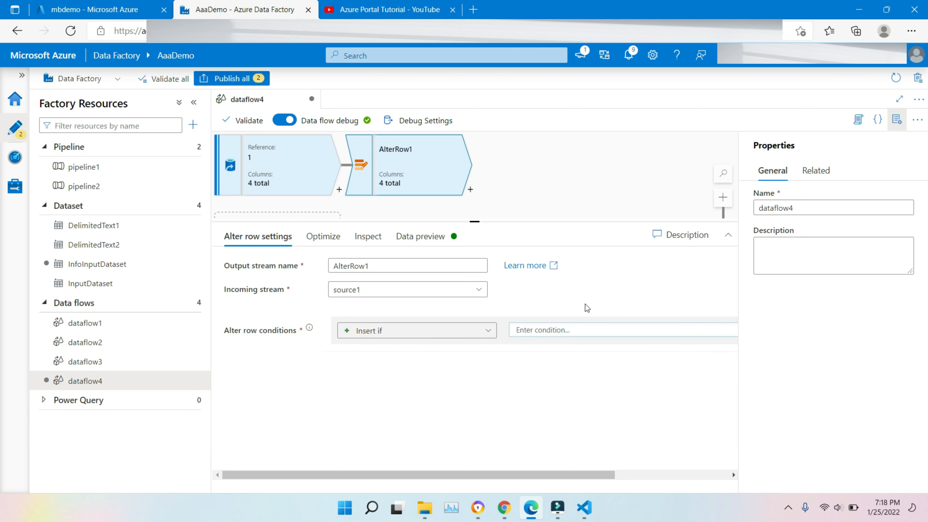
- In the Insert if condition's expression builder, enter department == '', copying the column name from Webcast.csv in Visual Studio Code
click(690, 474)
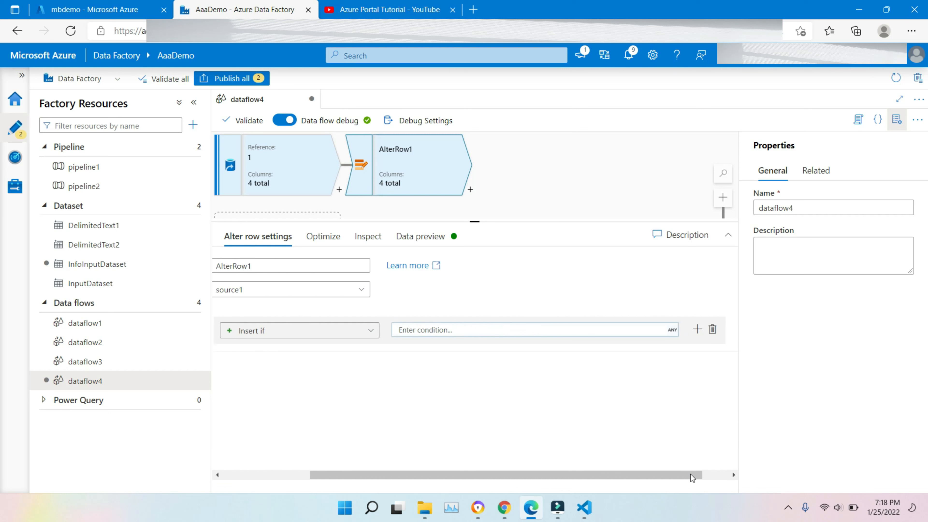
click(675, 330)
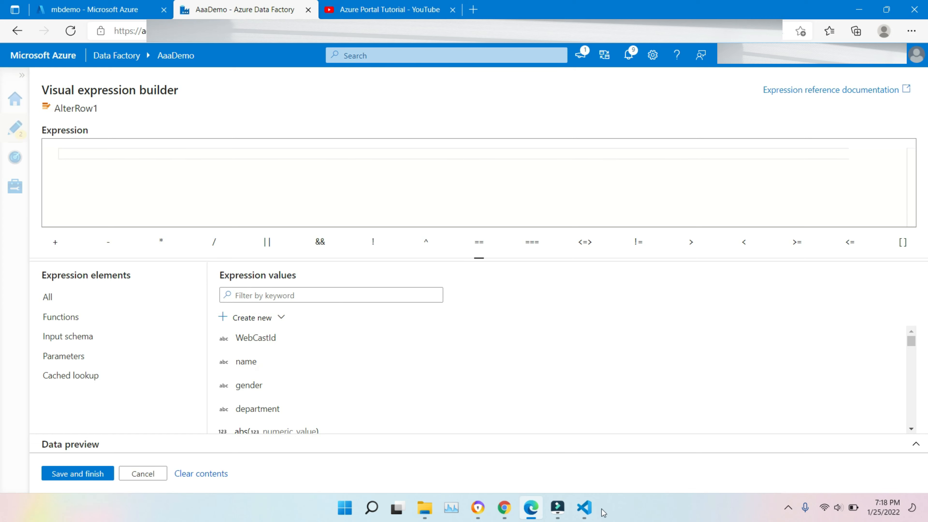
click(583, 507)
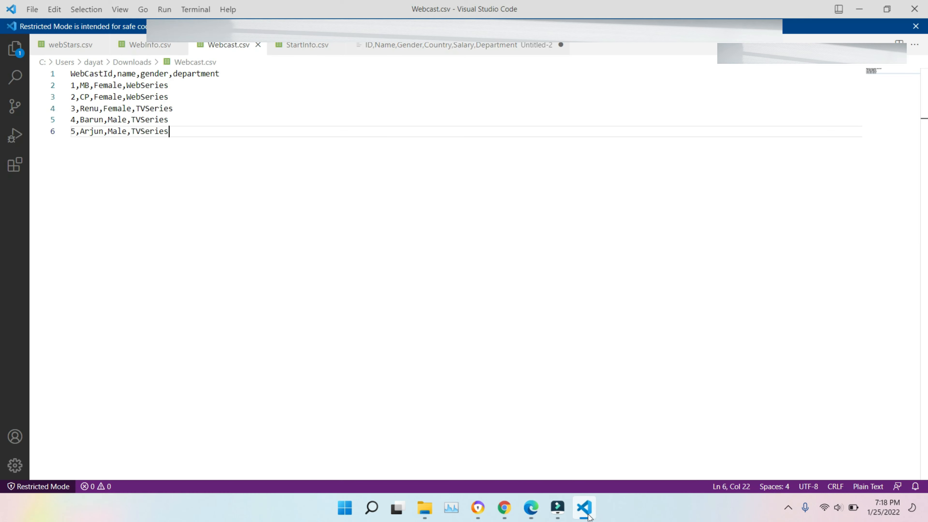
double_click(201, 74)
key(ctrl+c)
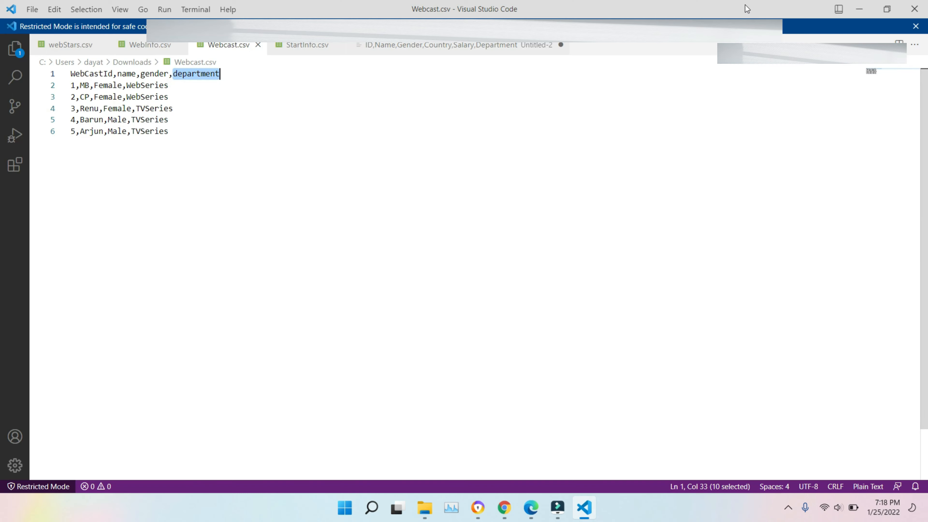
click(857, 14)
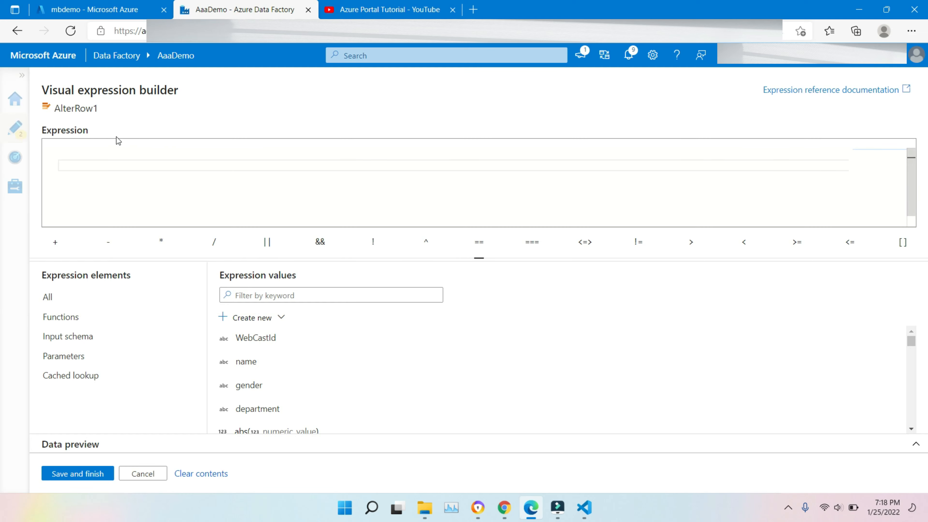
click(584, 507)
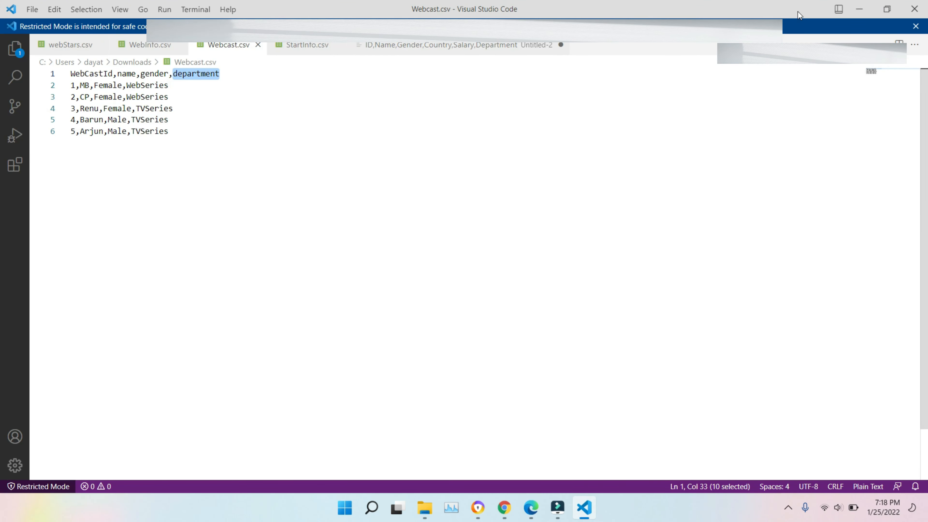
click(859, 9)
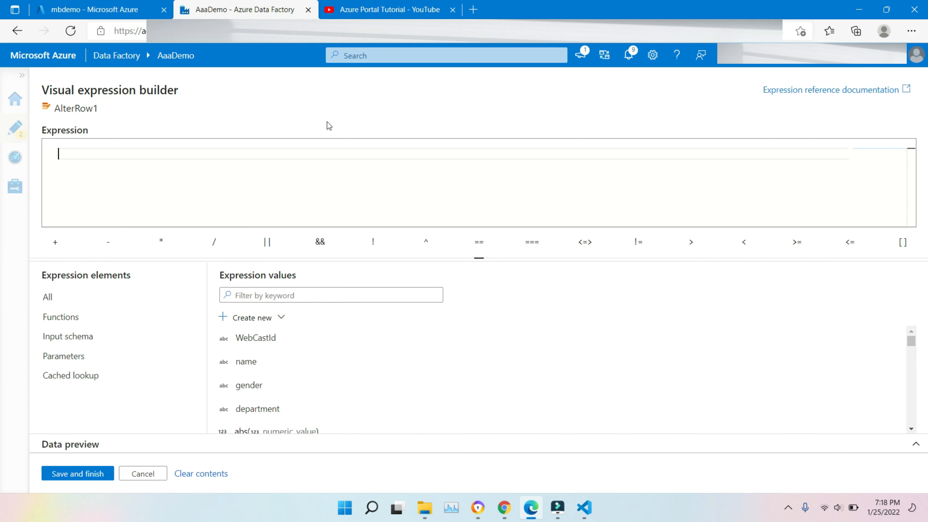
key(ctrl+v)
text(== ')
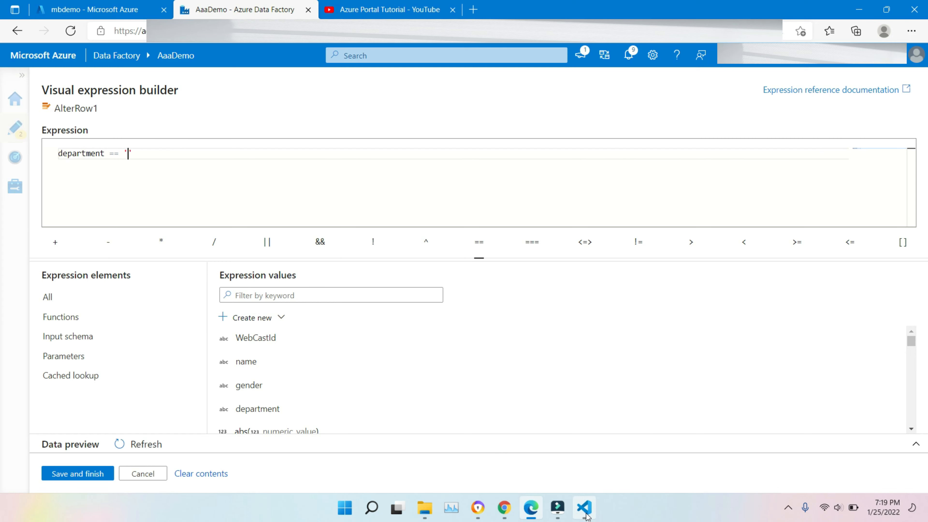
- Complete the Insert if condition as department == 'WebSeries', copying the value from Webcast.csv in Visual Studio Code, and save the expression
click(585, 507)
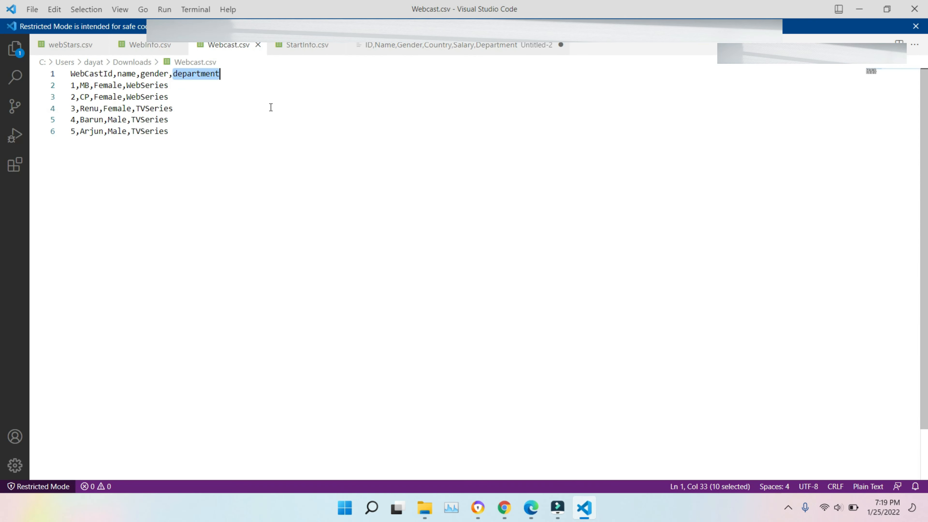
double_click(138, 85)
key(ctrl+c)
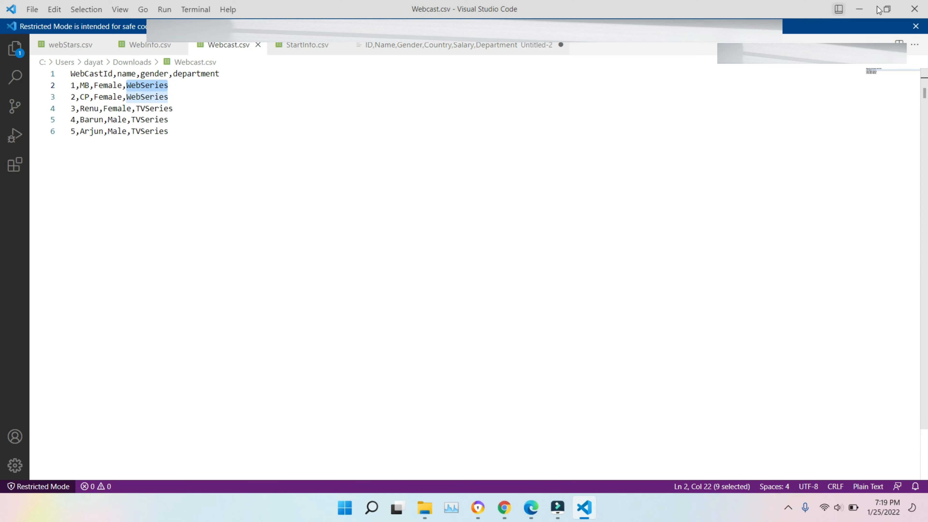
click(861, 9)
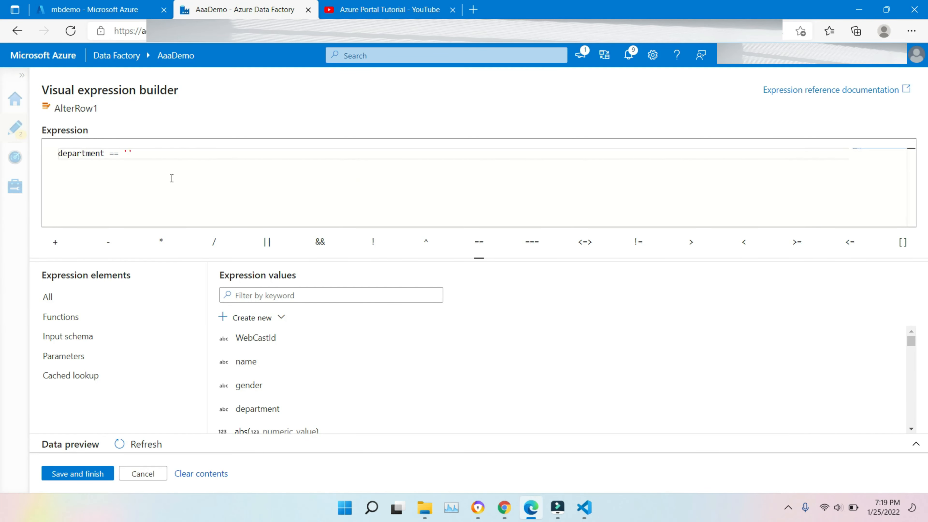
key(ctrl+v)
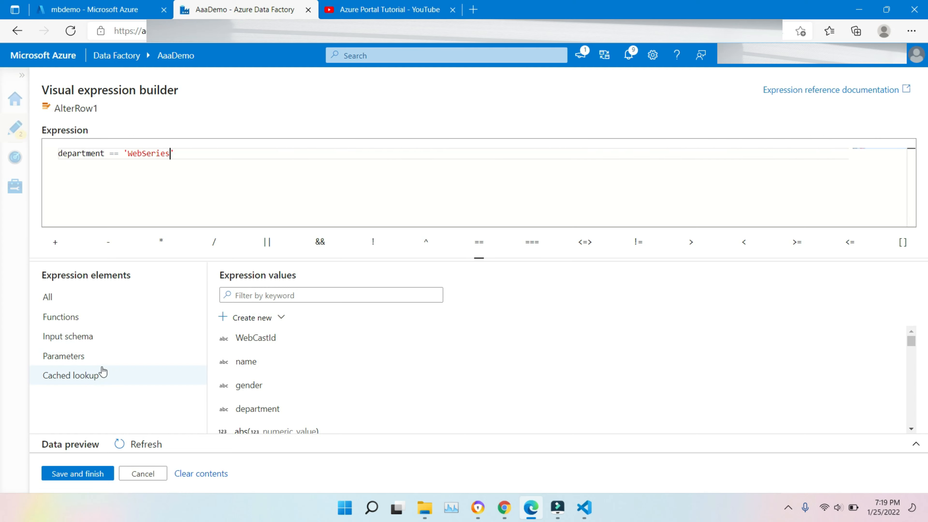
click(73, 474)
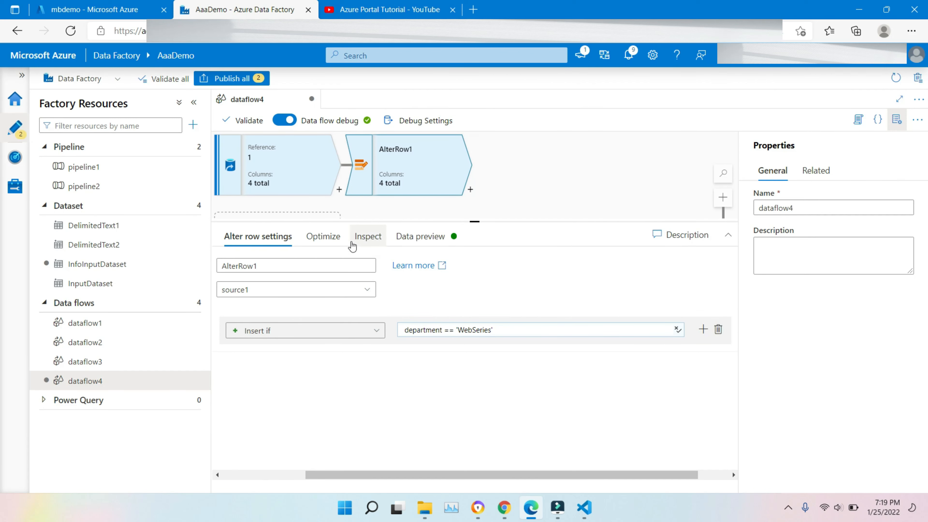
- Refresh the data previews of AlterRow1 and source1 to check the department values
click(406, 238)
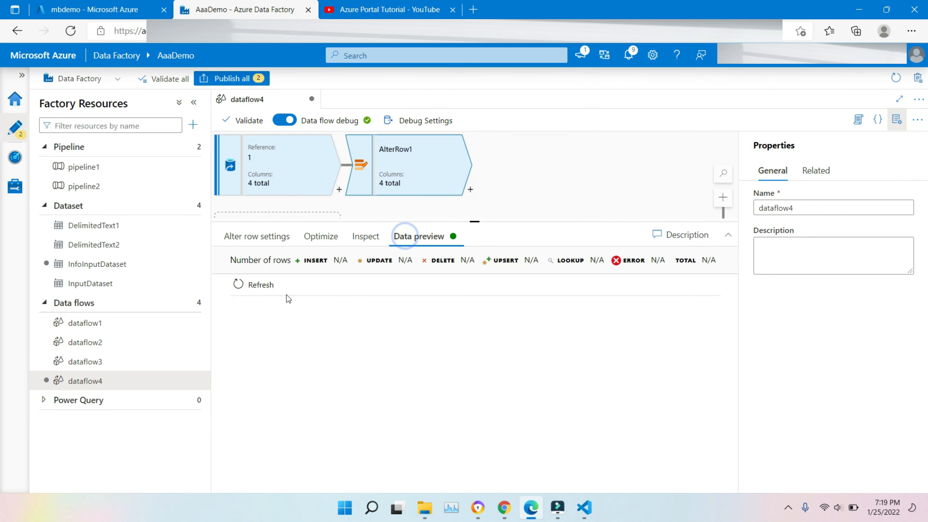
click(266, 286)
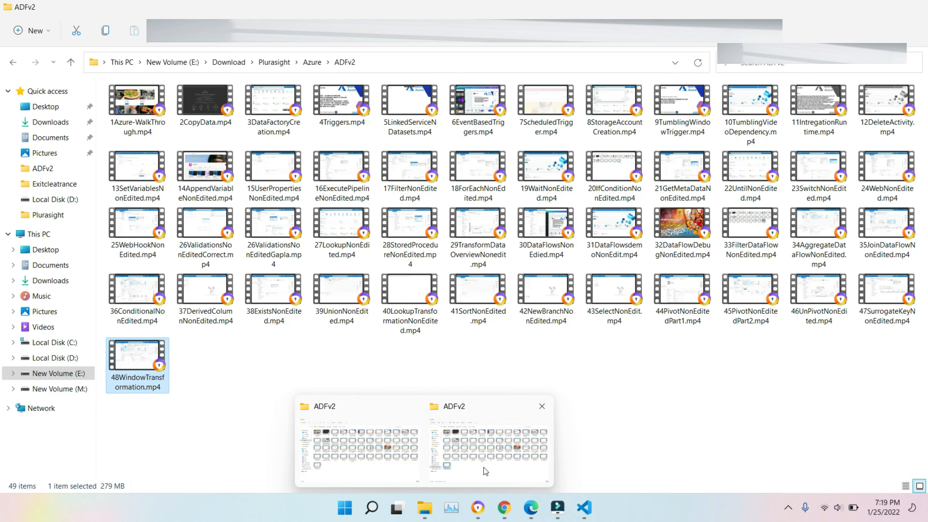
click(486, 471)
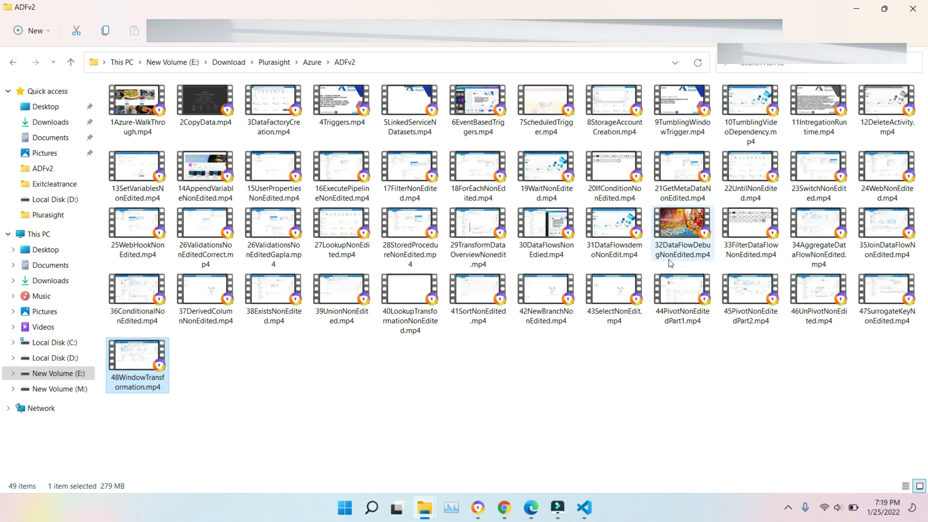
click(857, 5)
click(285, 165)
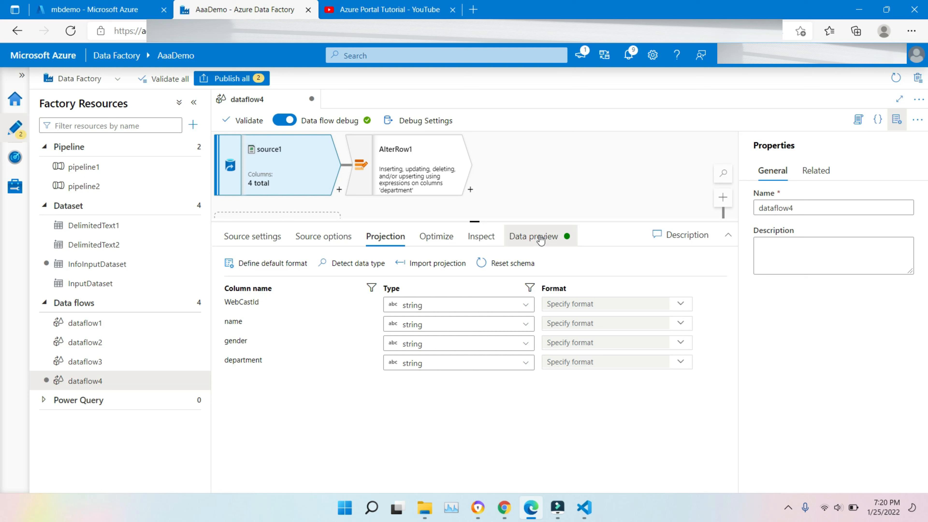
click(541, 239)
click(250, 284)
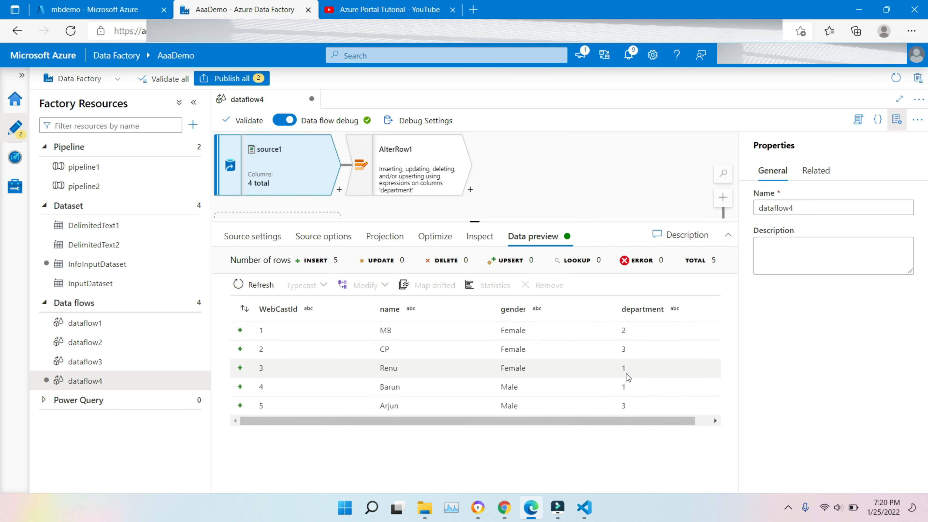
- Re-import source1's projection and check the contents of input/Webcast.csv in the mbdemo container
click(382, 237)
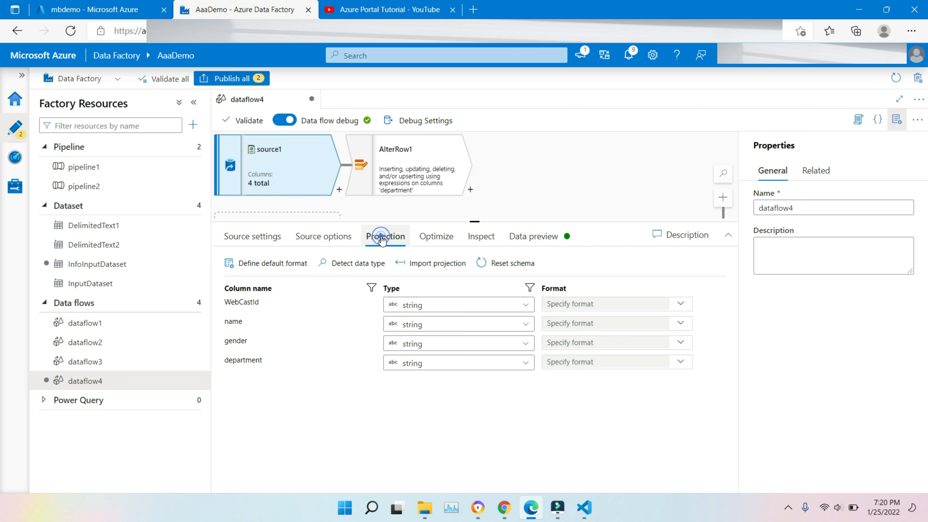
click(431, 264)
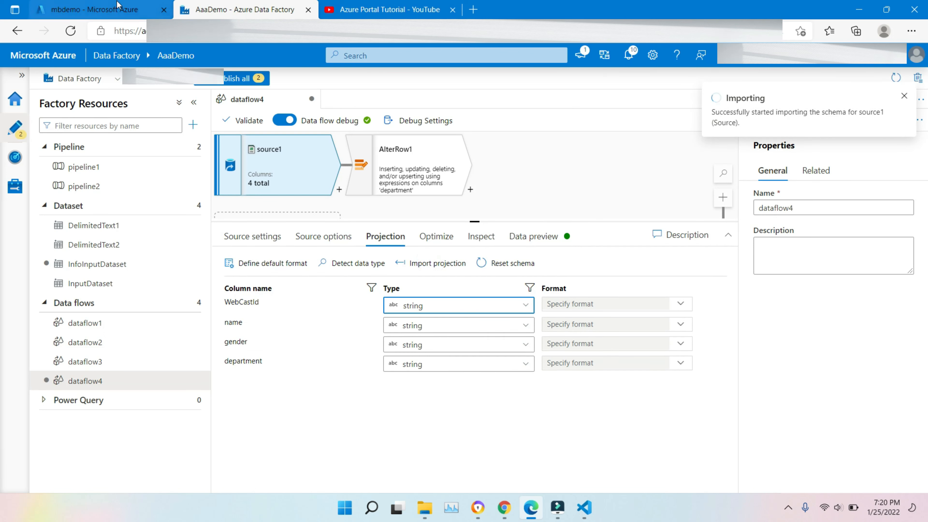
click(120, 9)
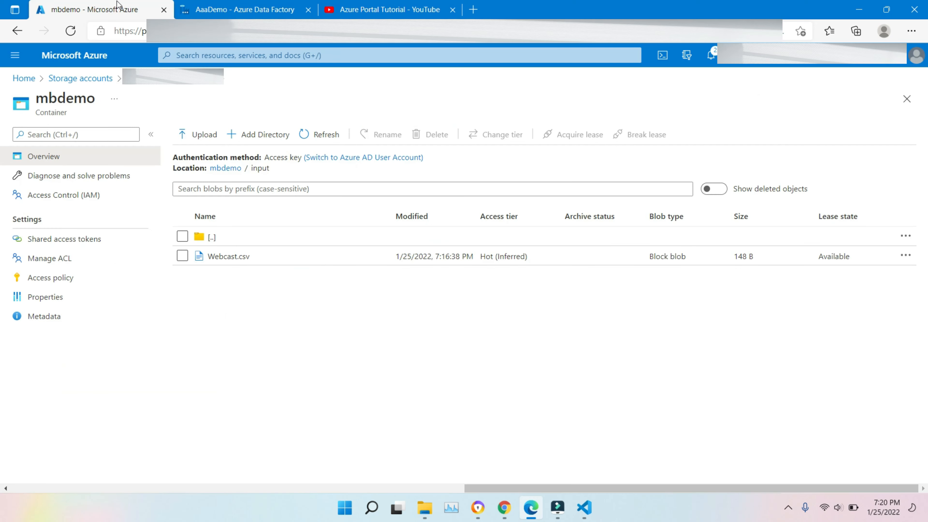
click(227, 260)
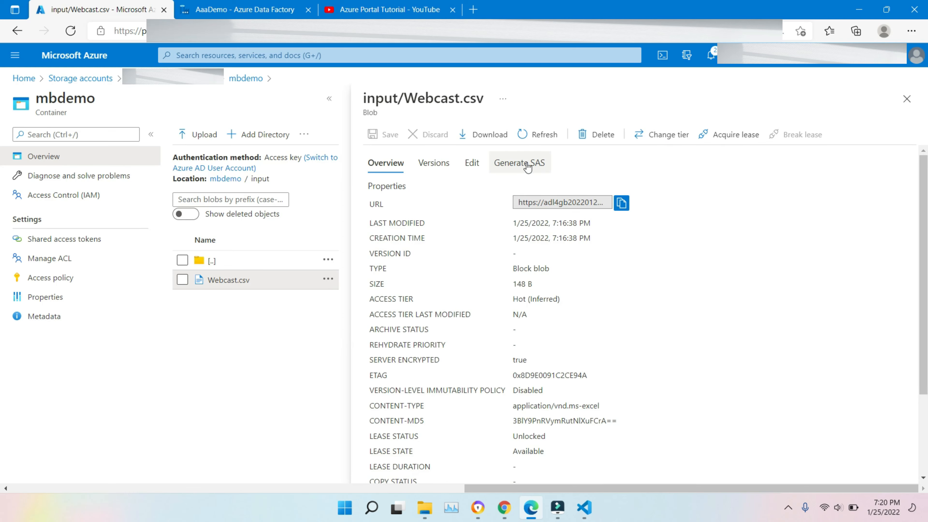
click(472, 162)
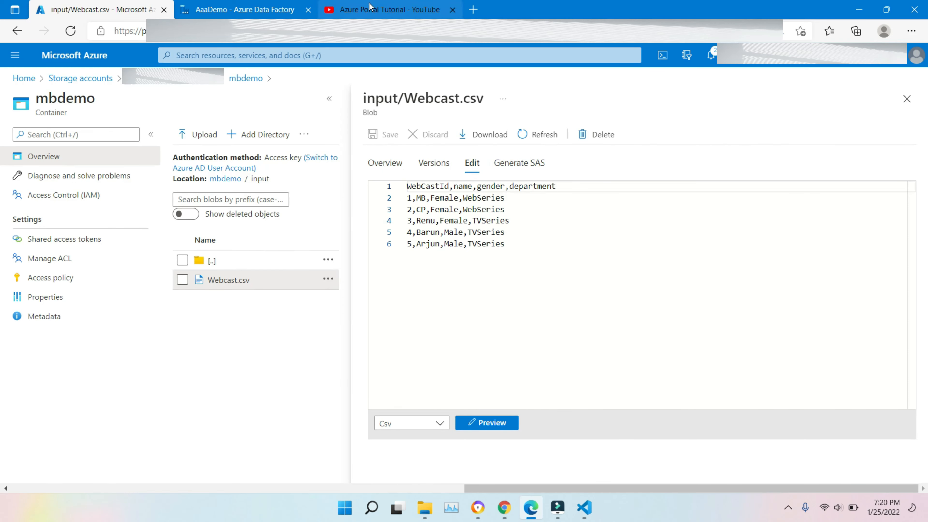
click(238, 8)
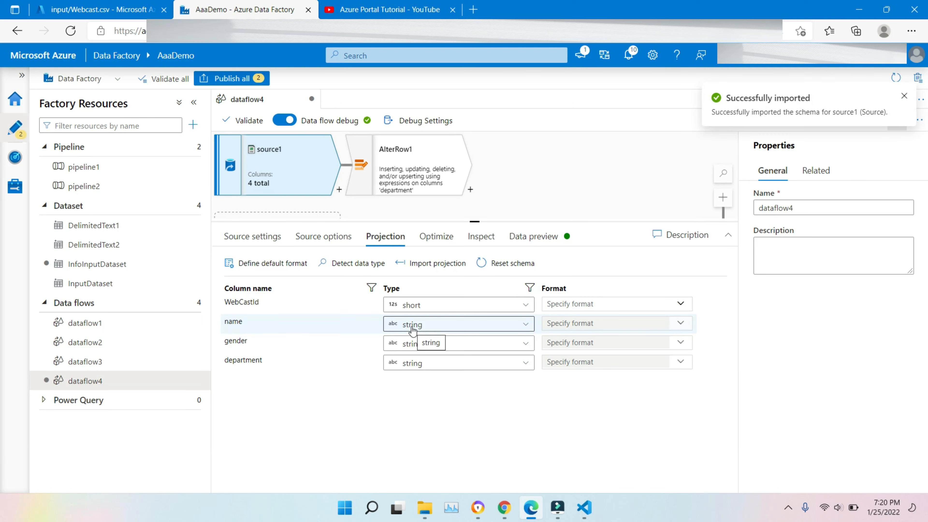
- Refresh source1's data preview to check the department column against the CSV file
click(536, 235)
click(254, 288)
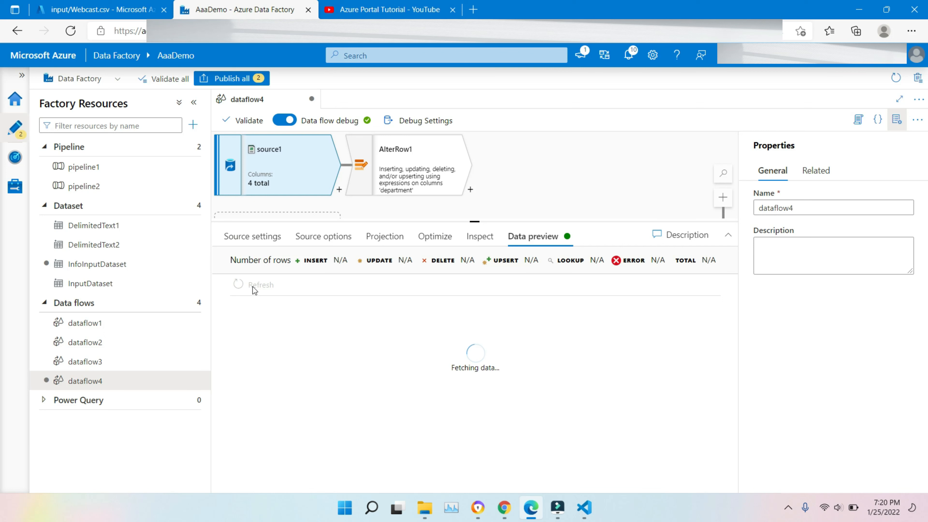
click(400, 236)
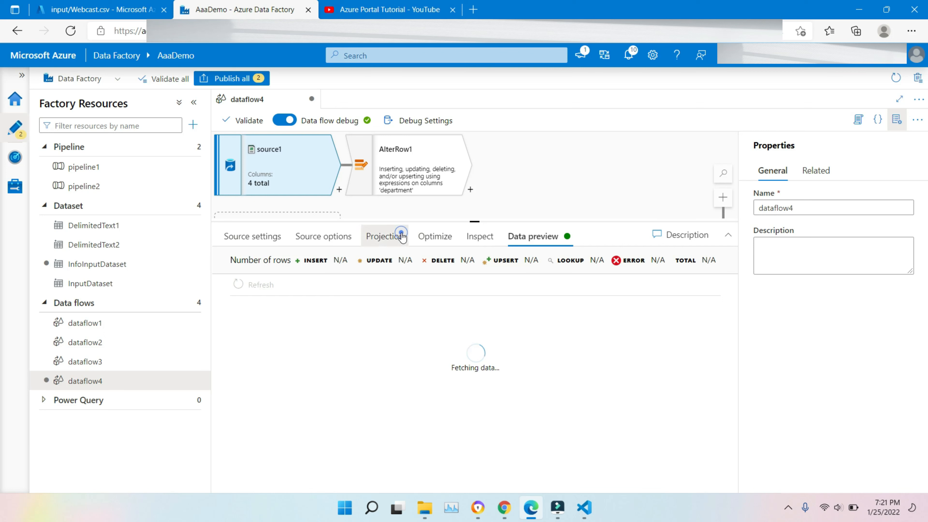
click(536, 238)
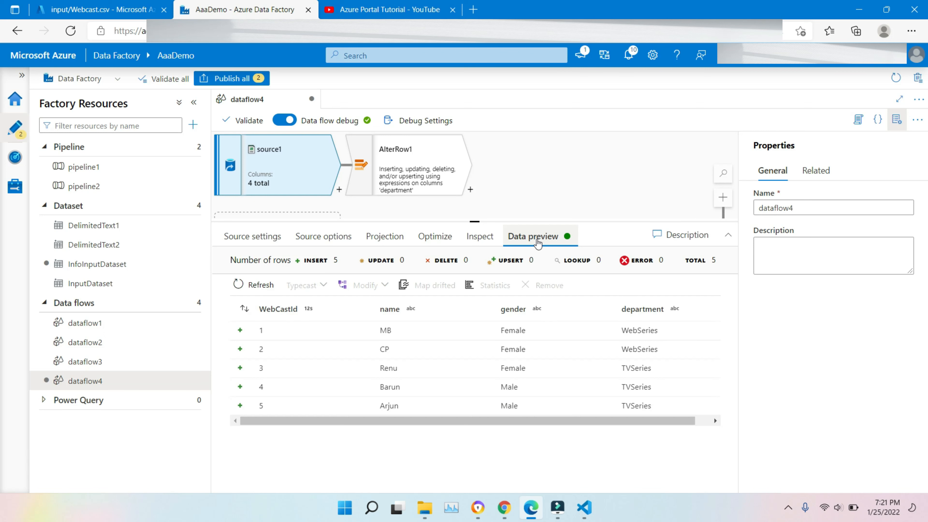
click(704, 421)
- Refresh AlterRow1's data preview and review its alter row conditions and the previewed rows
click(413, 184)
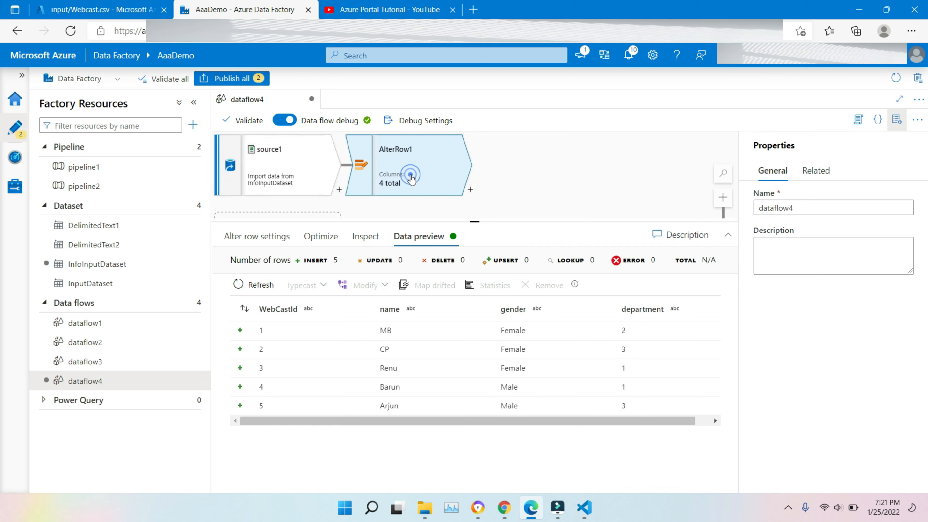
click(261, 284)
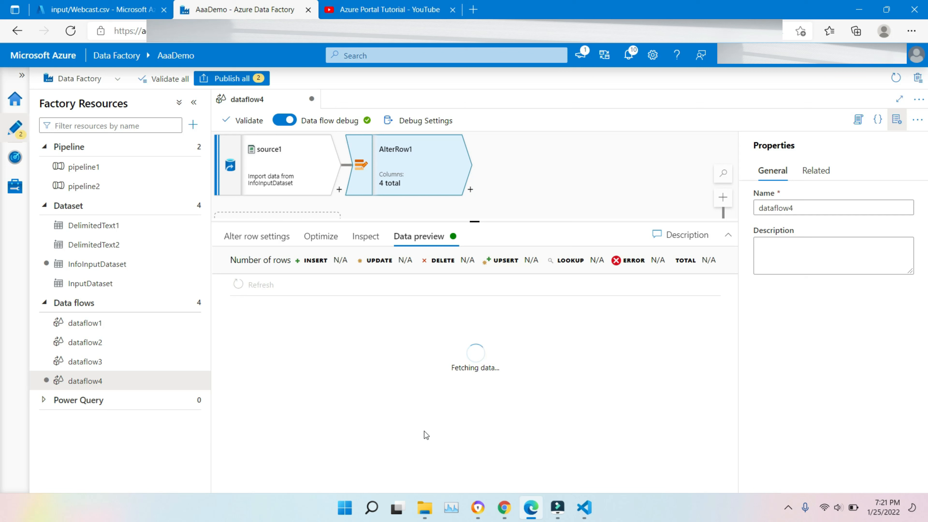
click(317, 233)
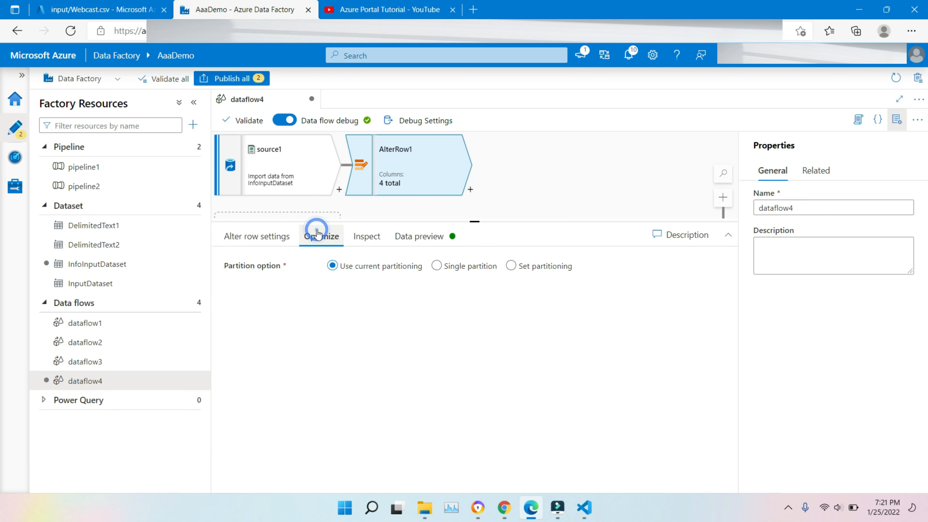
click(254, 232)
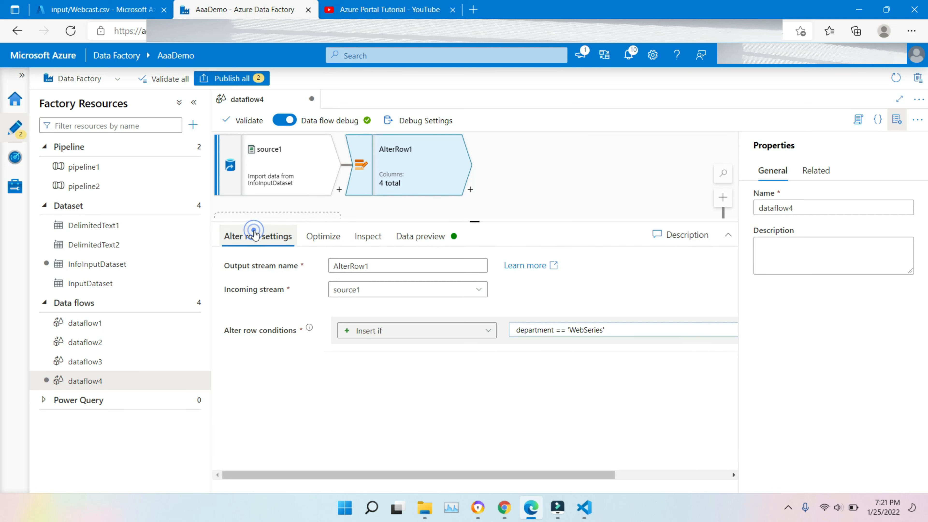
click(370, 244)
click(430, 244)
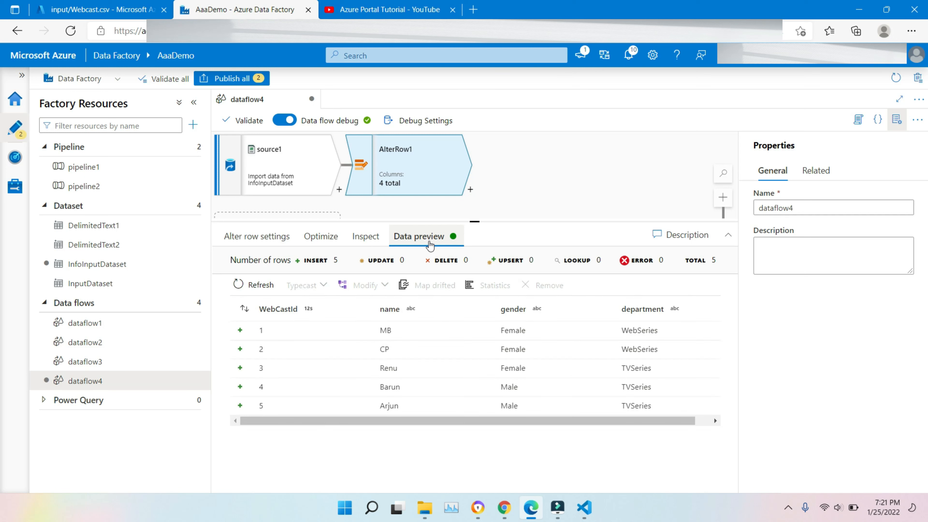
- Add a sink transformation after AlterRow1 and look through the existing datasets offered for it
click(471, 190)
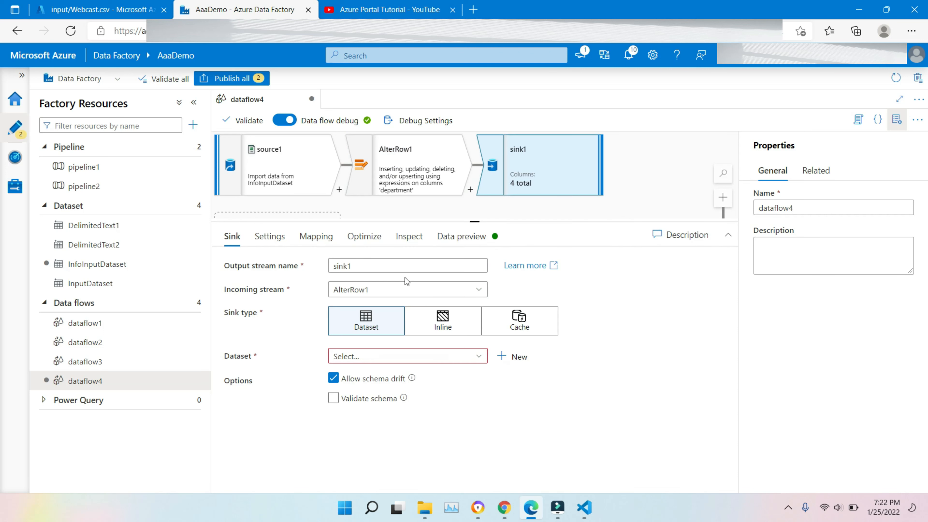
click(425, 358)
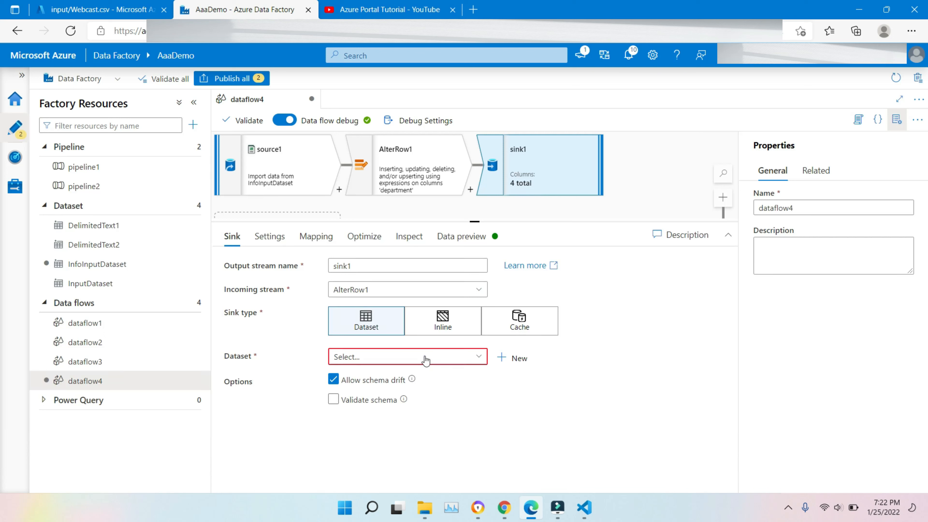
click(424, 356)
click(478, 356)
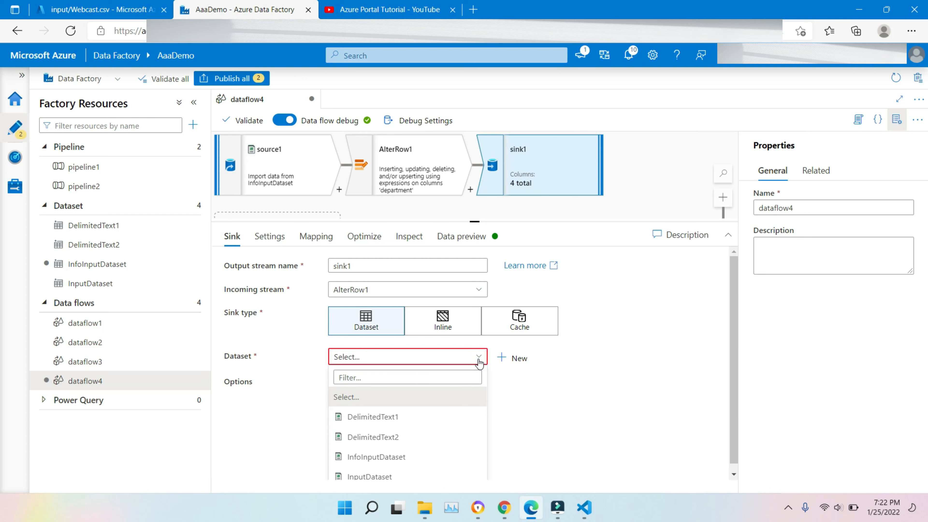
click(477, 357)
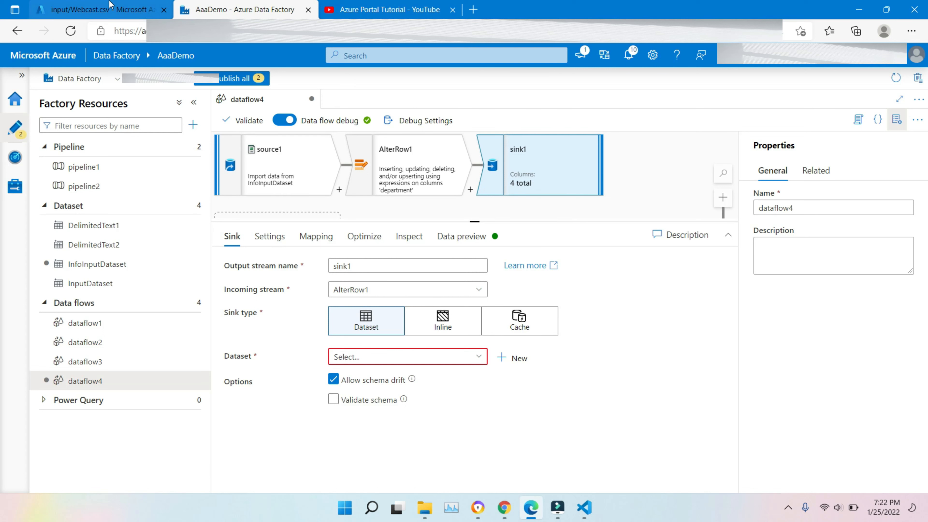
click(110, 8)
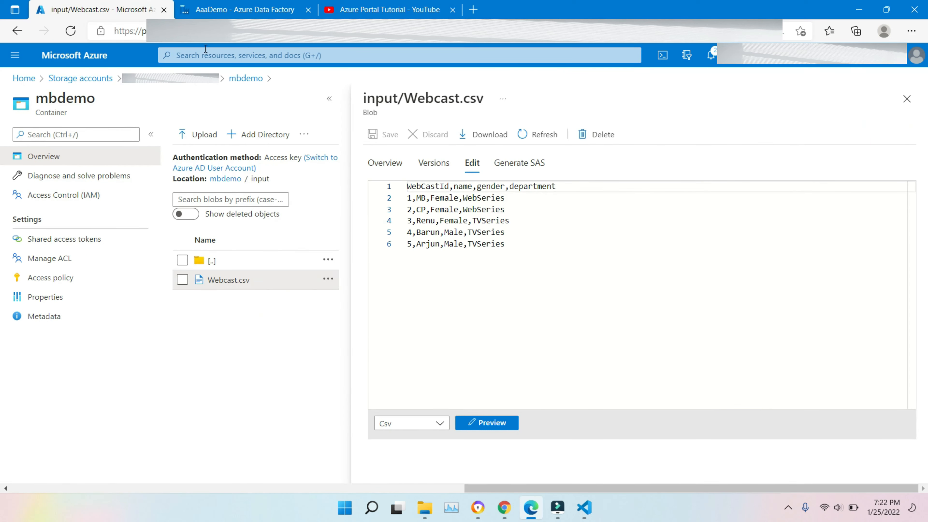
click(222, 7)
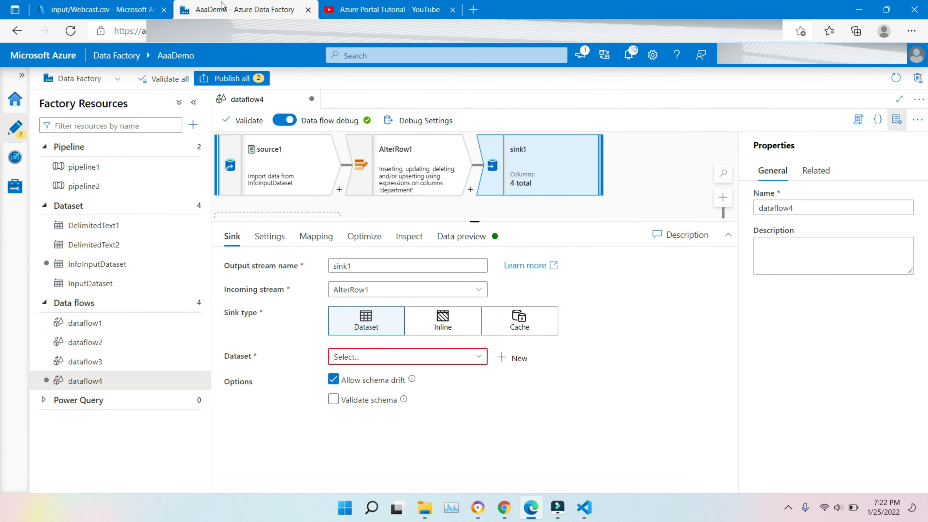
click(276, 179)
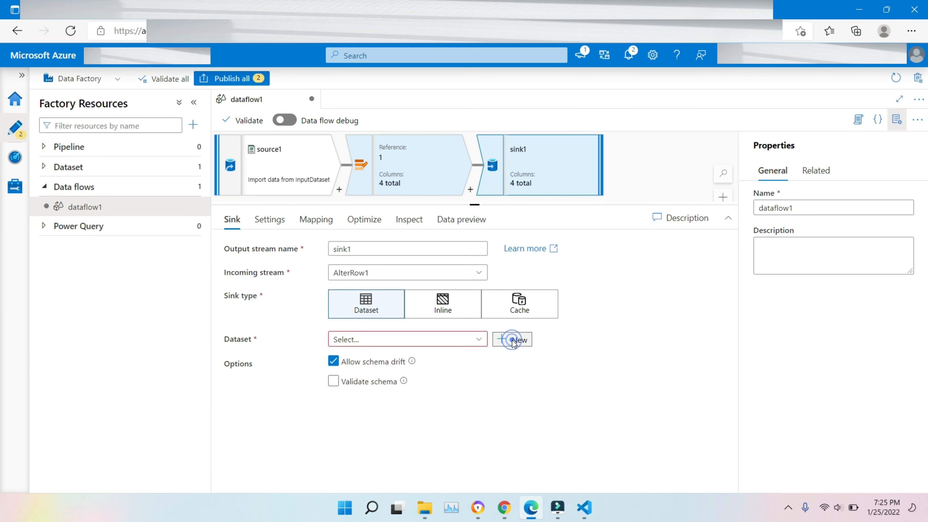
- Start a new dataset for sink1, searching the data stores for "sql" and choosing Azure SQL Database
click(510, 339)
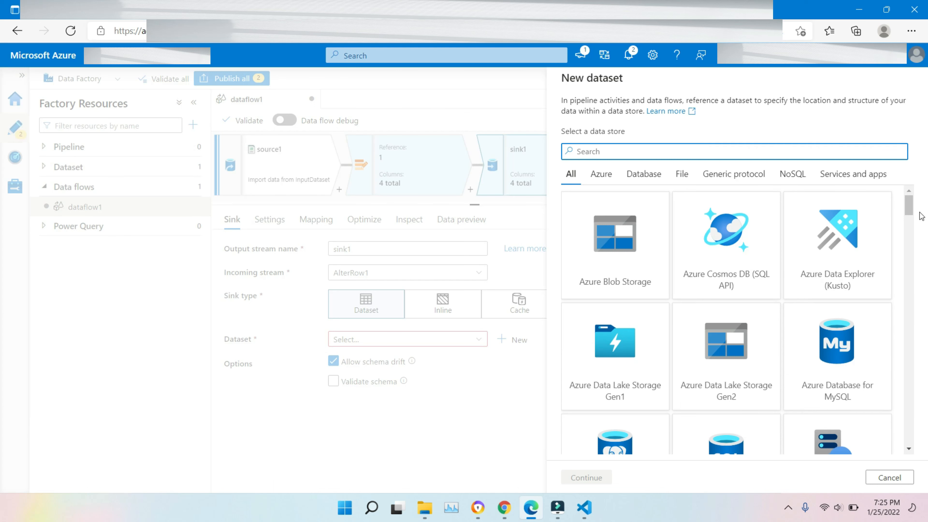
click(909, 212)
mouse_move(912, 216)
mouse_down()
mouse_move(911, 233)
mouse_move(910, 215)
mouse_up()
click(692, 150)
text(sql)
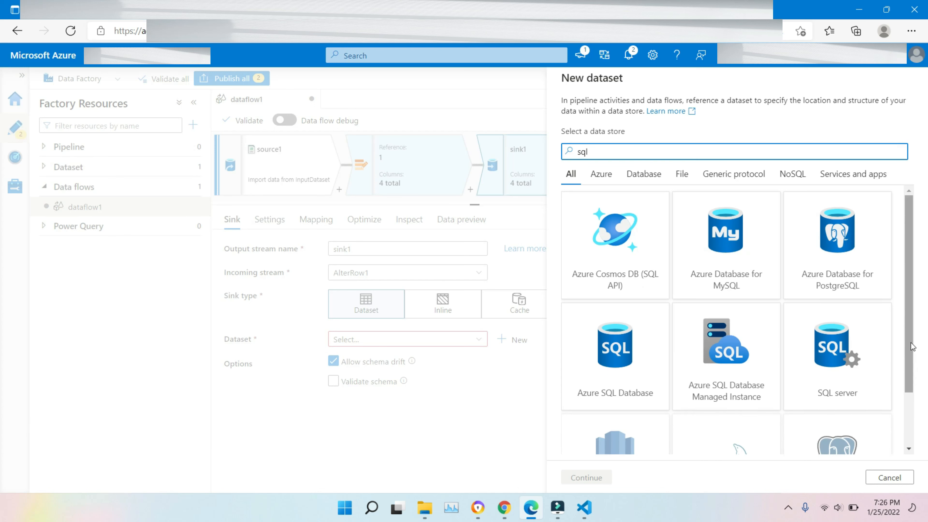
drag(913, 346, 911, 321)
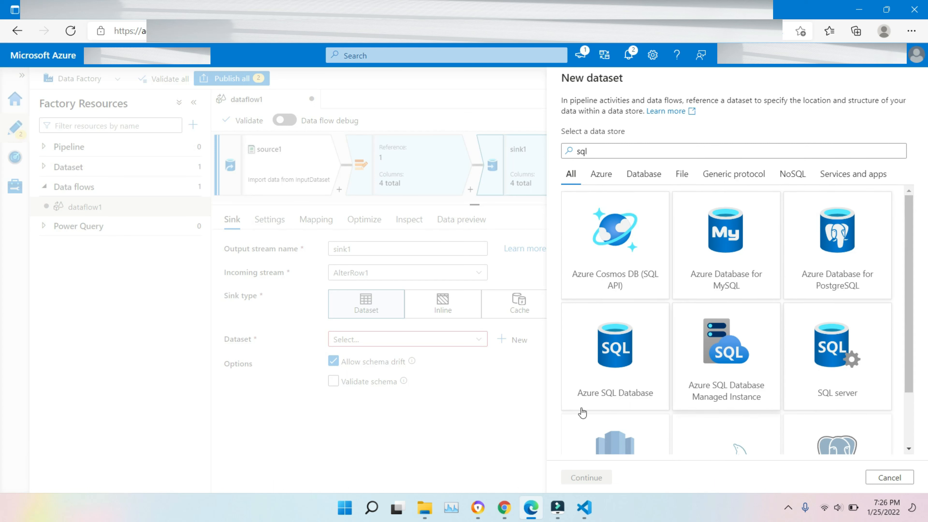
click(627, 391)
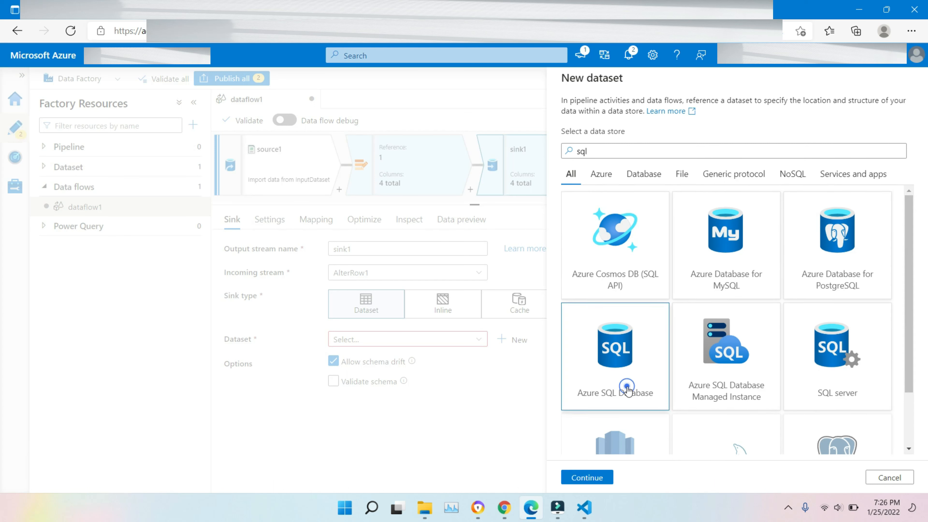
click(595, 477)
- Create the sink dataset AzureSqlTable1 with linked service AZ_SQL_DATABASE_LS, leaving the table name empty and schema import at None
click(836, 160)
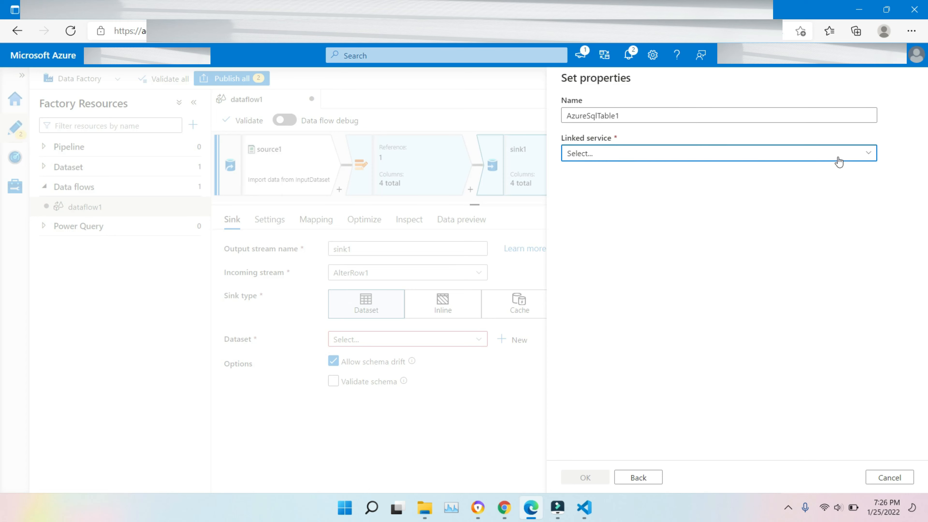
click(630, 236)
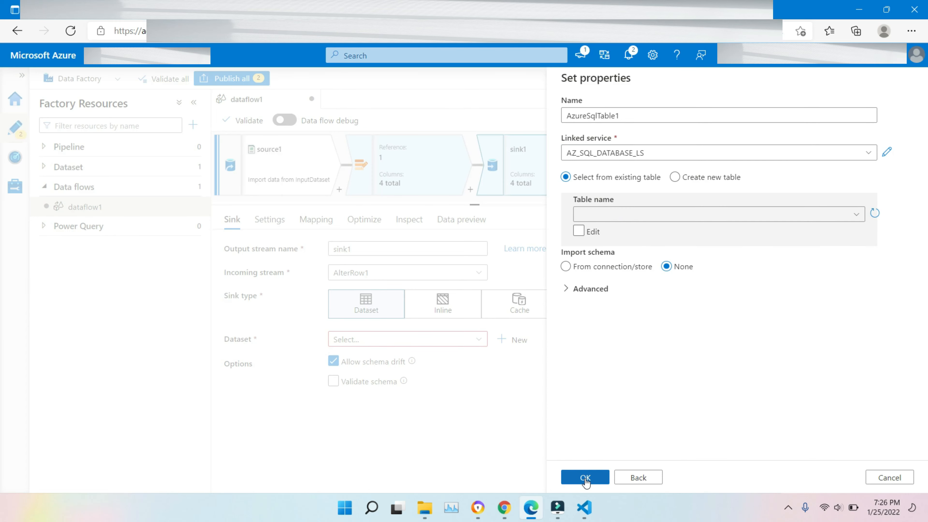
click(852, 215)
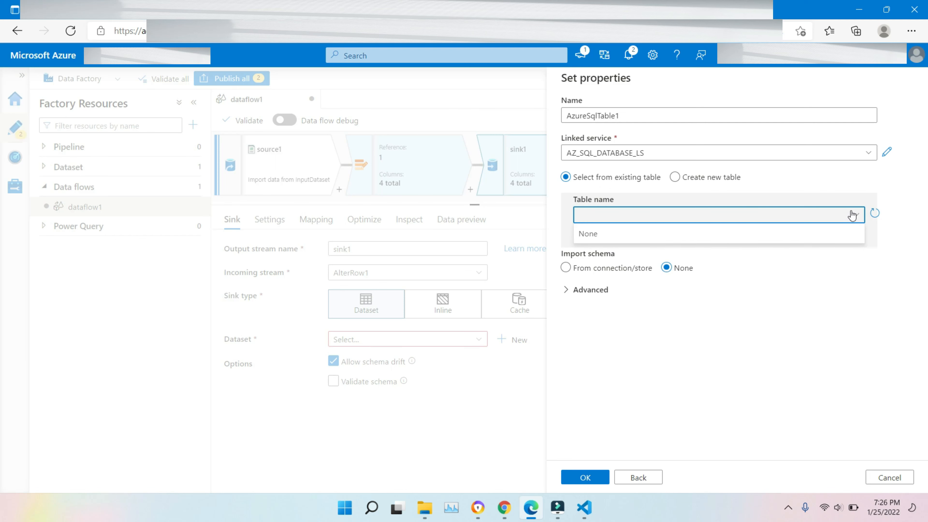
click(852, 216)
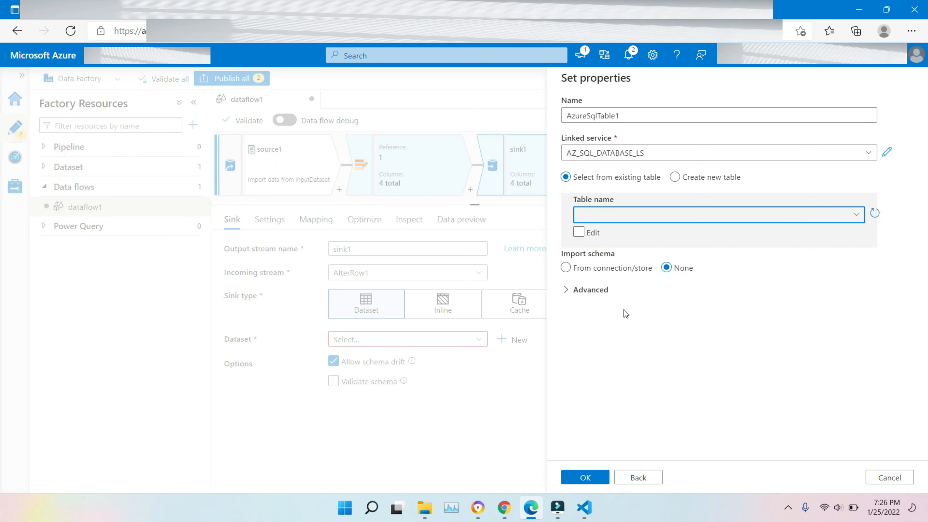
click(587, 479)
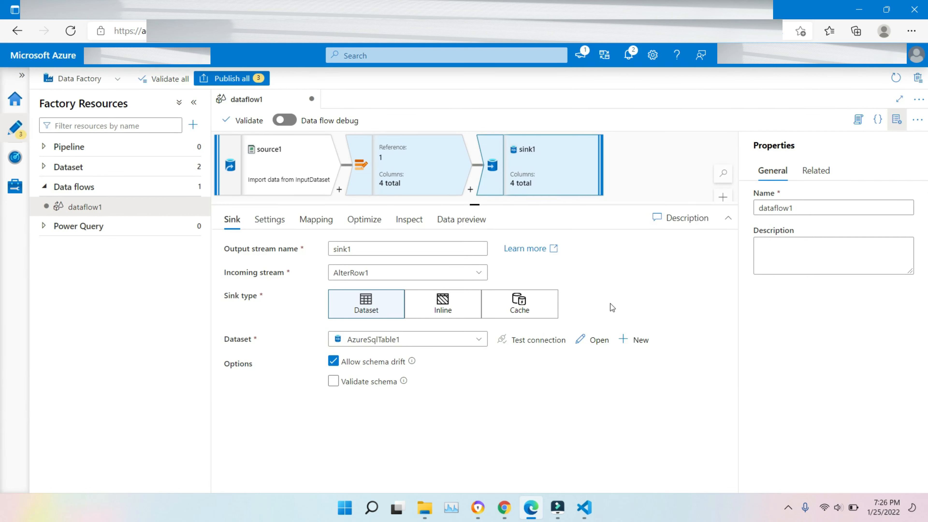
- Turn on data flow debug with AutoResolveIntegrationRuntime for previewing sink1's data
click(460, 224)
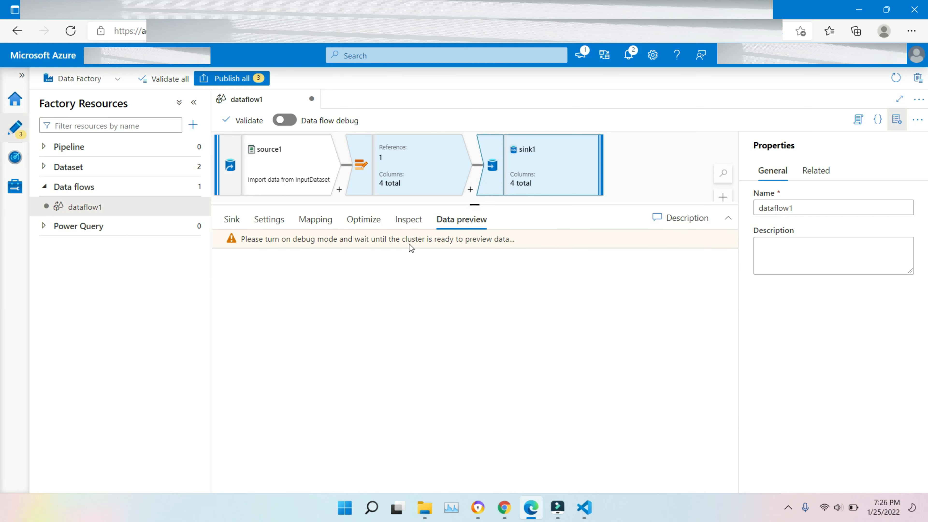
click(291, 121)
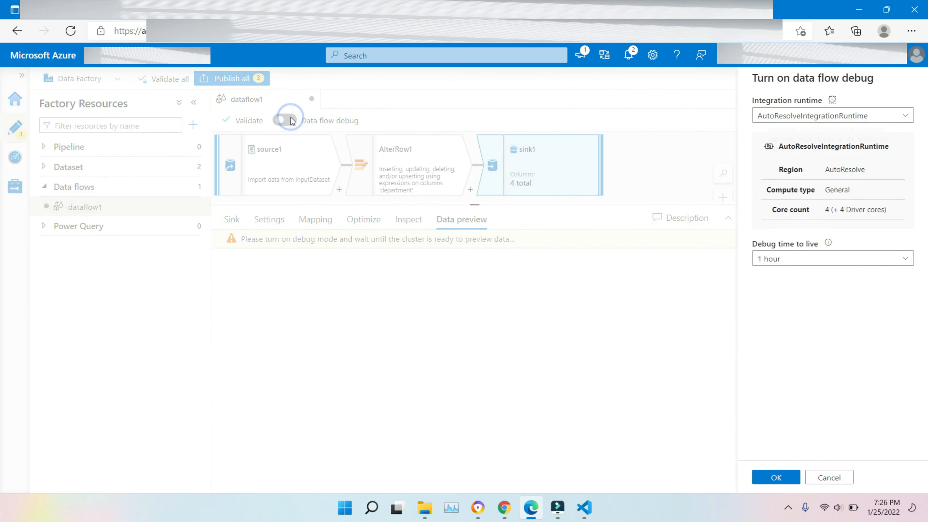
click(895, 261)
click(776, 477)
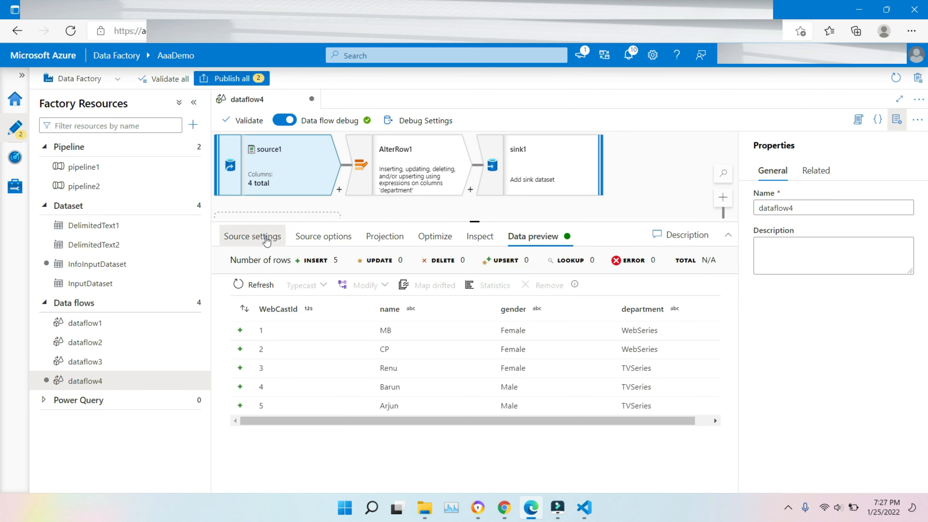
- Review source1's settings in dataflow4 and add a Delete if condition below AlterRow1's existing Insert if condition
click(259, 237)
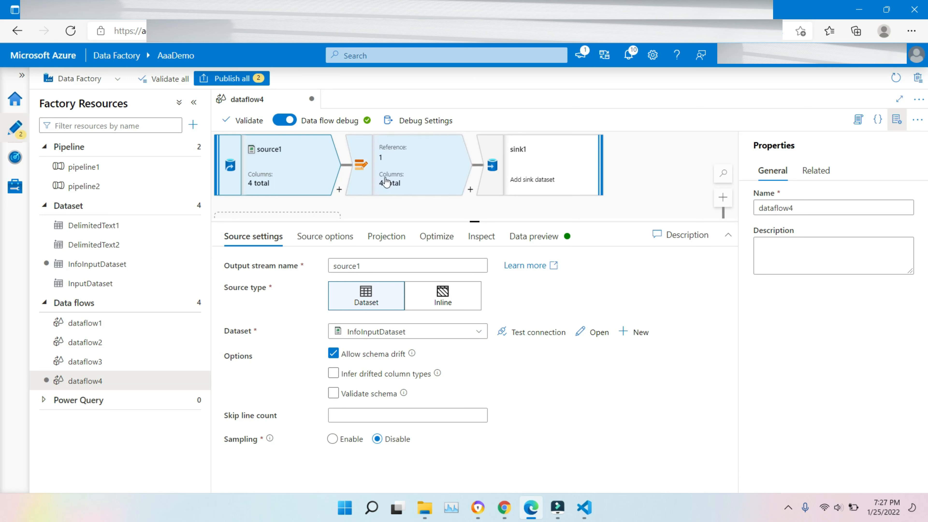
click(383, 185)
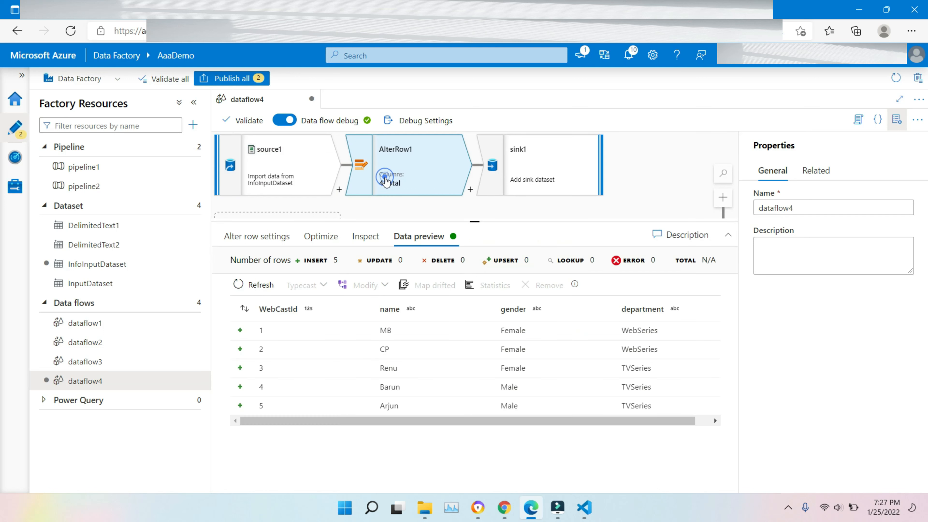
click(274, 239)
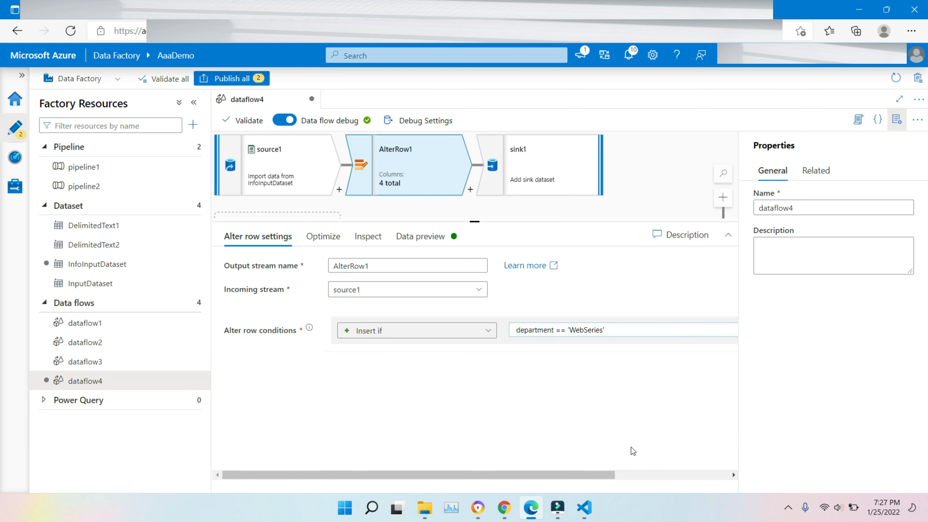
drag(601, 477, 690, 477)
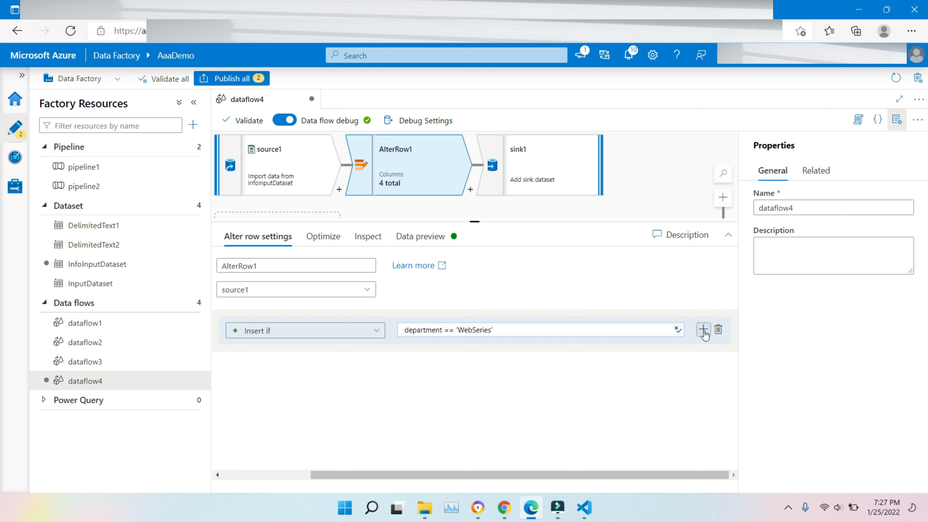
click(703, 328)
click(369, 380)
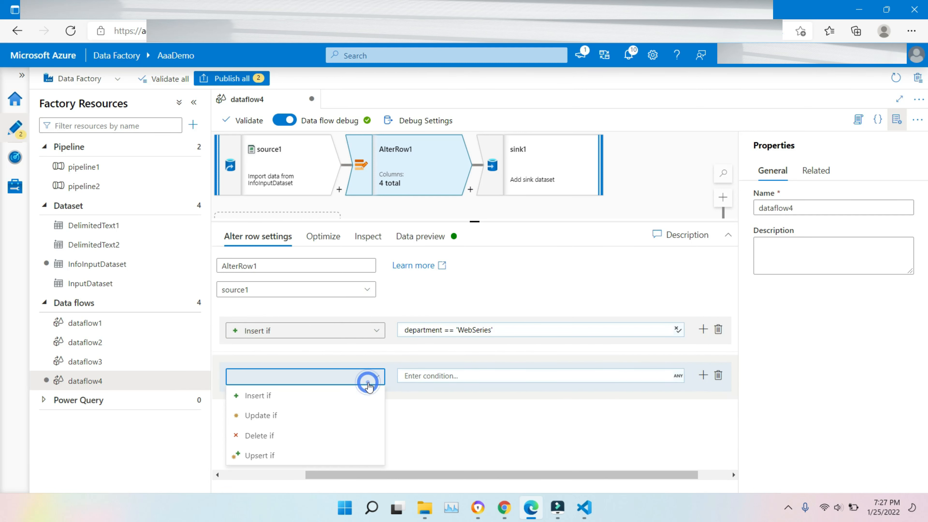
click(301, 436)
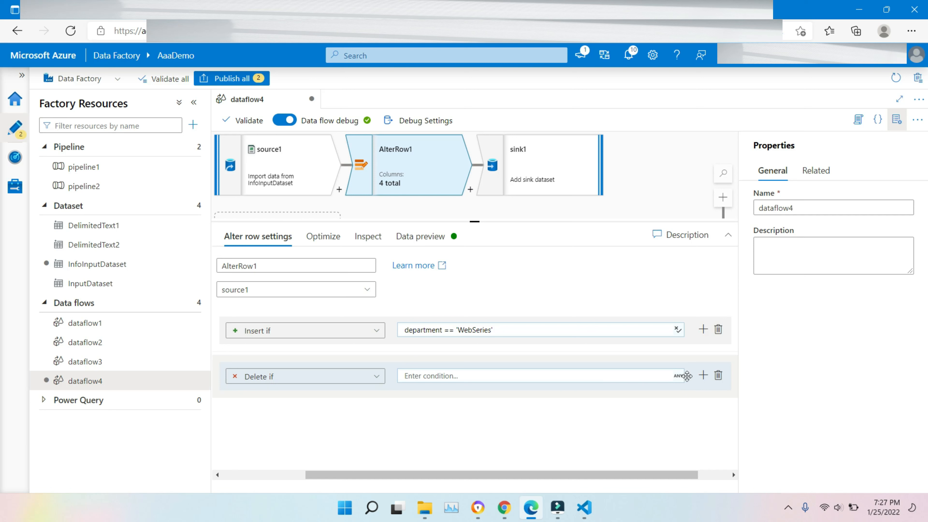
- Copy the Insert if expression department == 'WebSeries' into the Delete if condition
click(504, 330)
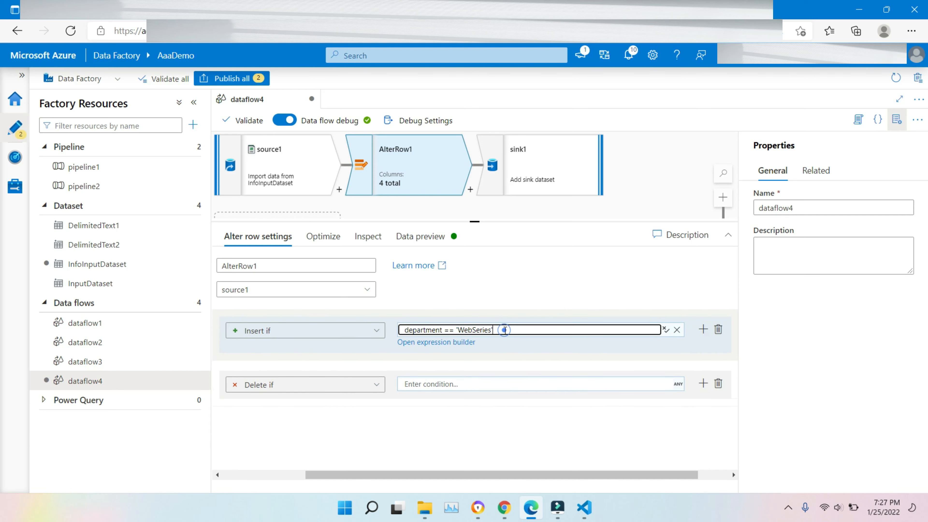
key(ctrl+a)
key(ctrl+c)
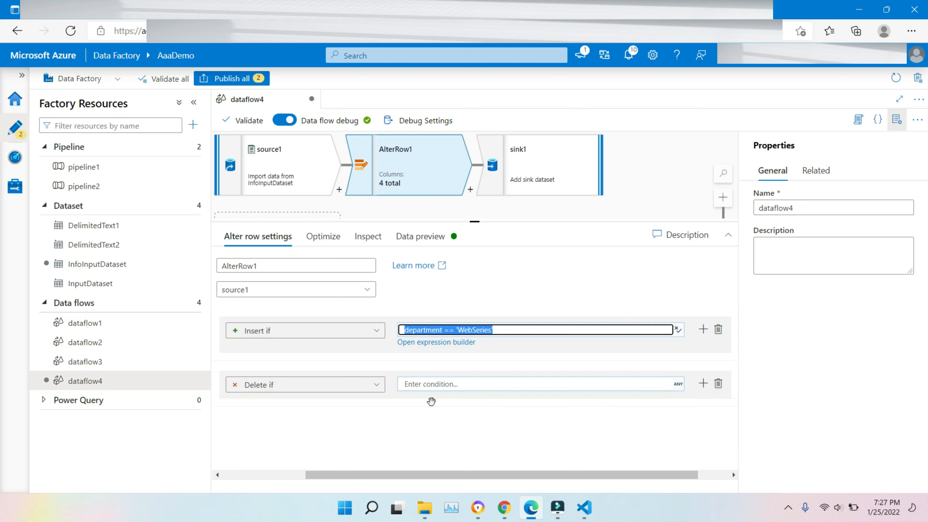
click(437, 384)
key(ctrl+v)
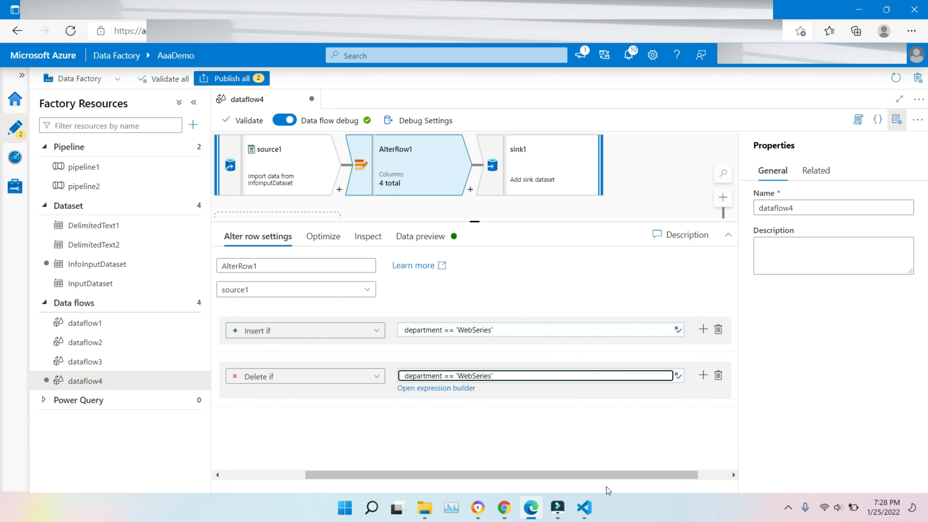
- Copy TVSeries from Webcast.csv in Visual Studio Code and replace WebSeries with it in the Delete if condition
click(584, 507)
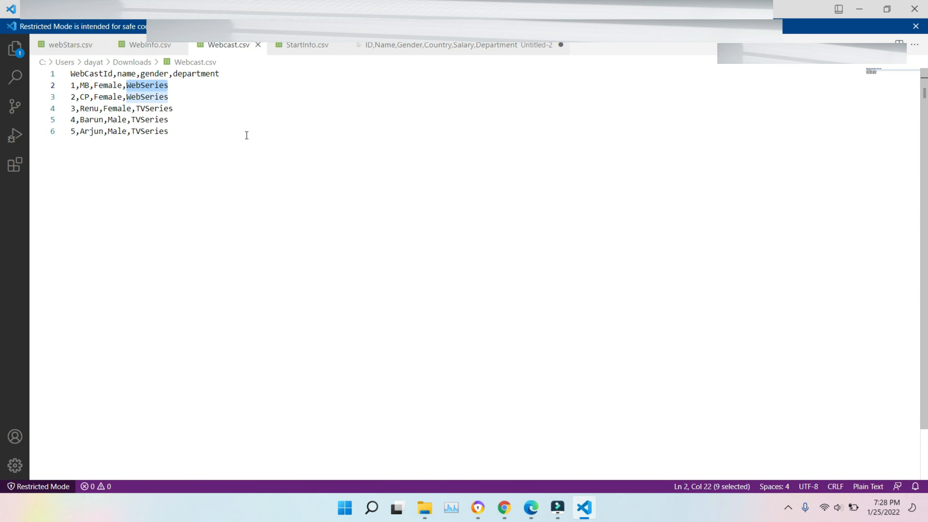
double_click(170, 109)
key(ctrl+c)
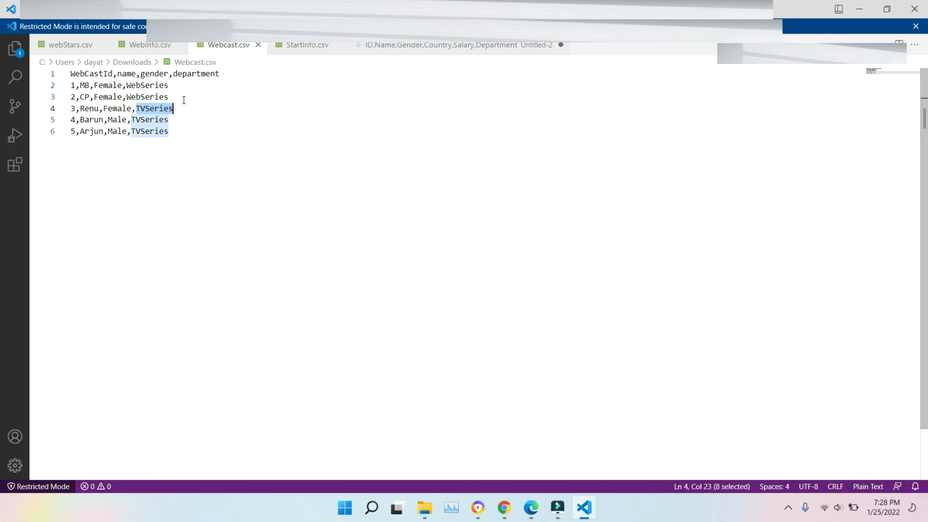
click(857, 9)
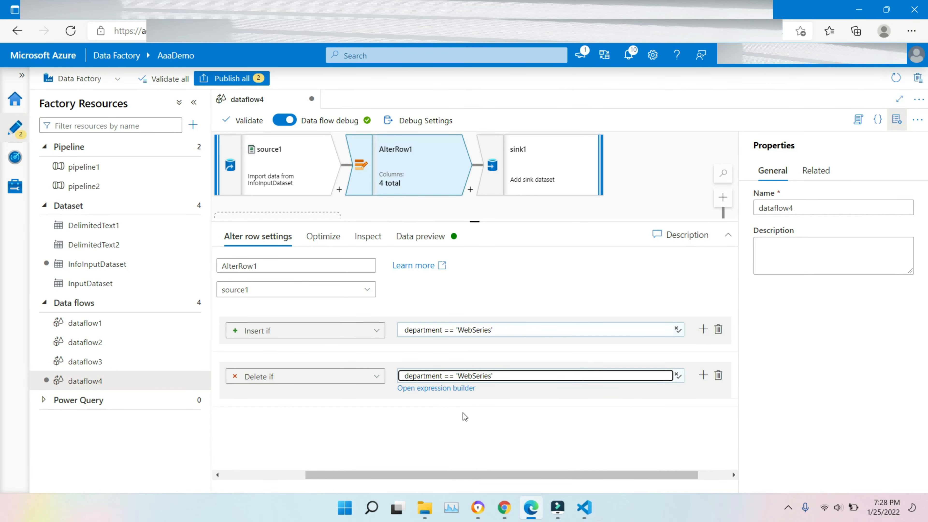
double_click(480, 376)
key(ctrl+v)
click(286, 475)
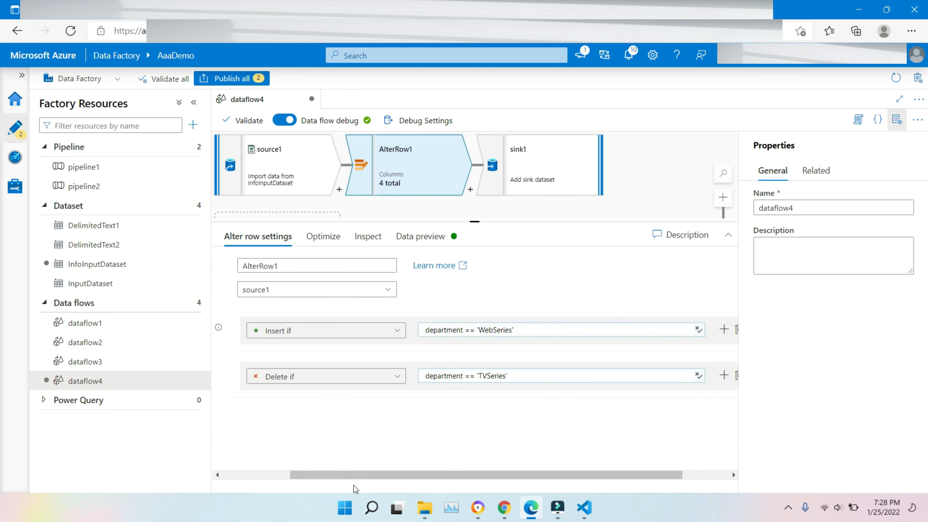
- Compare the alter row conditions with Webcast.csv in Visual Studio Code and with AlterRow1's data preview
click(590, 514)
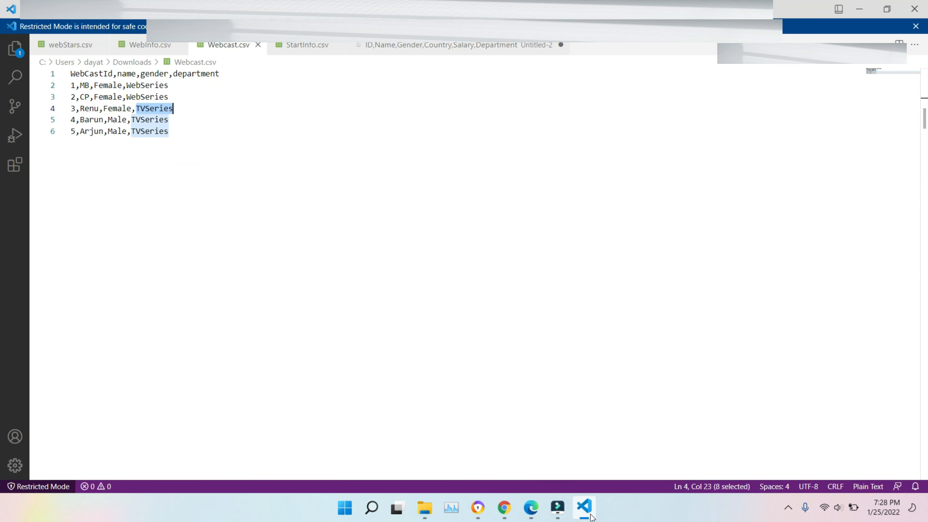
click(592, 516)
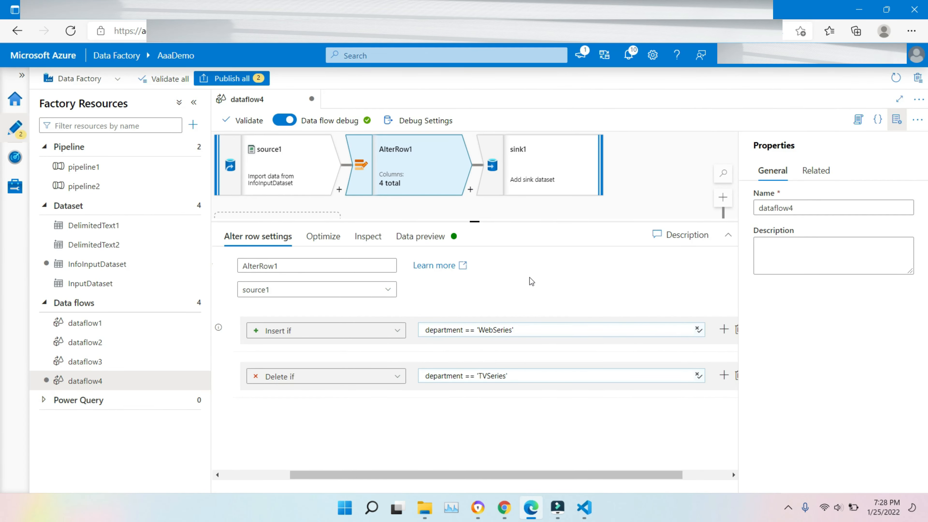
click(424, 239)
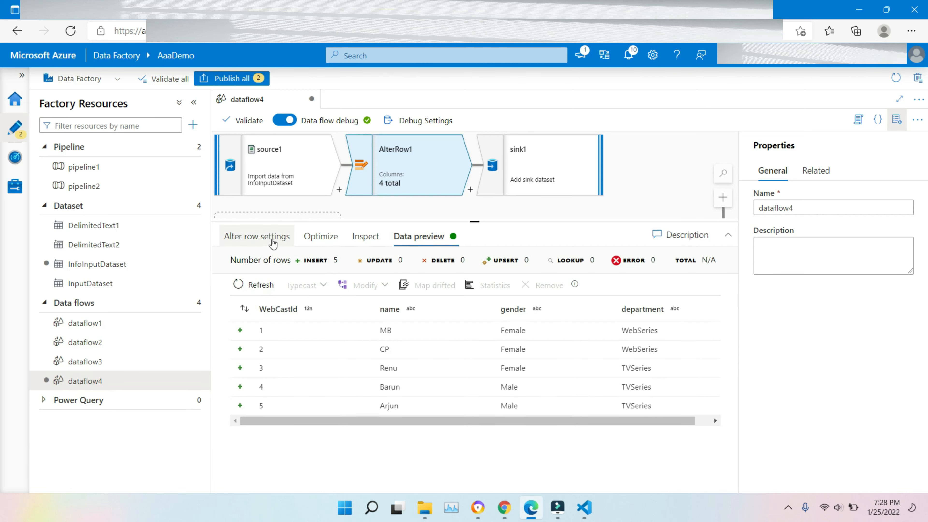
click(258, 237)
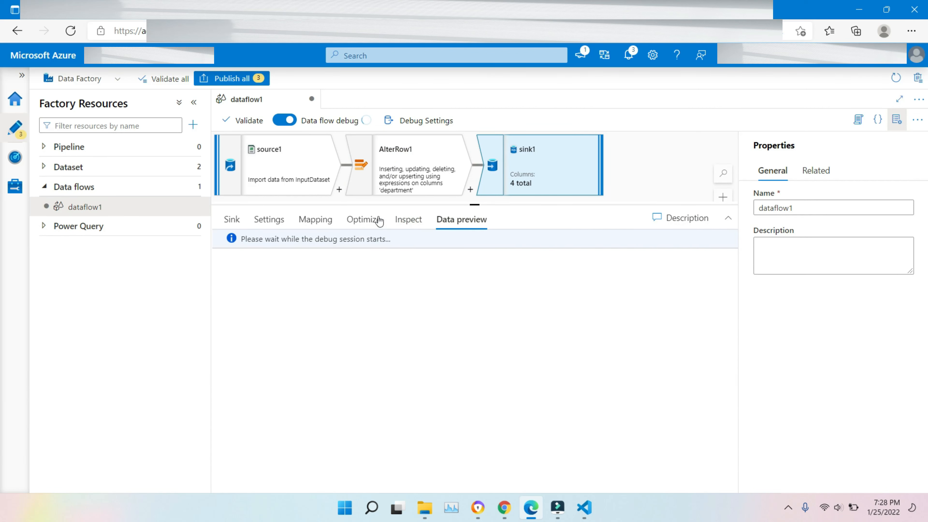
- Enable the delete, upsert and update methods for sink1 alongside insert, and look through the available key columns
click(269, 220)
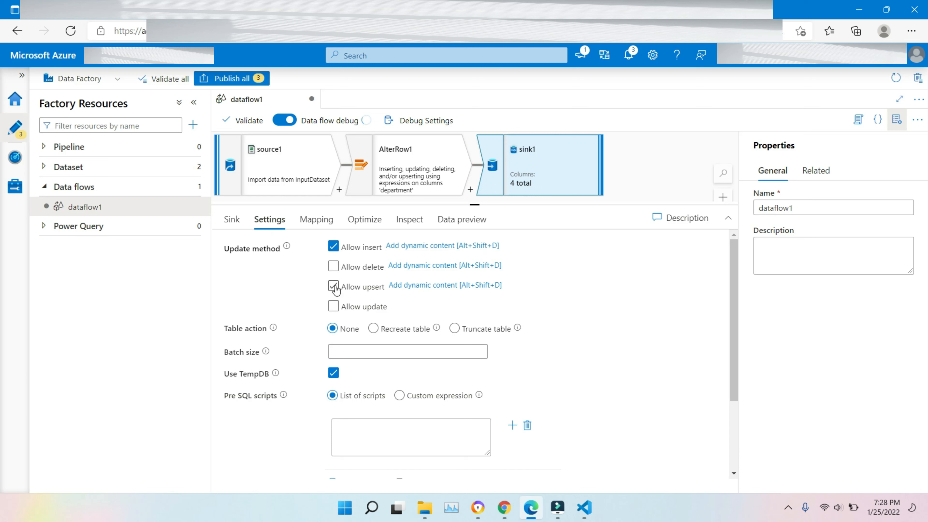
click(333, 269)
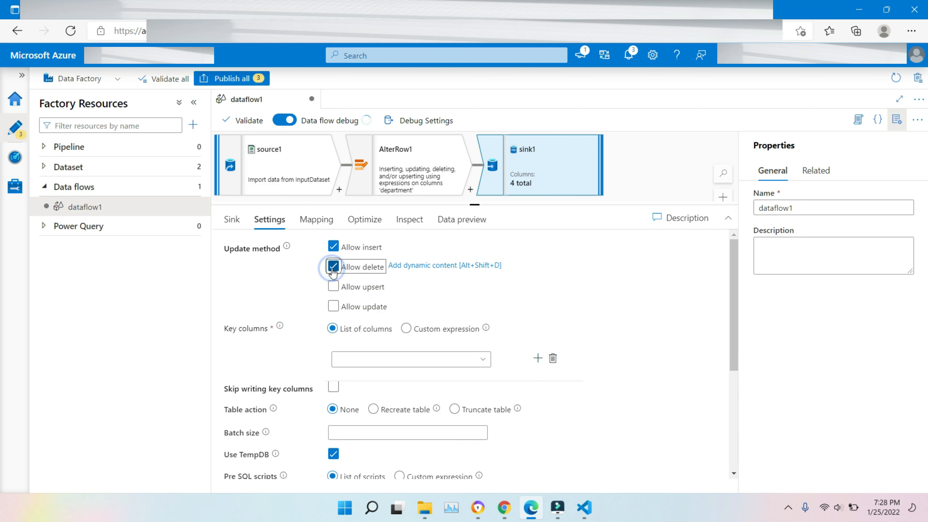
click(333, 287)
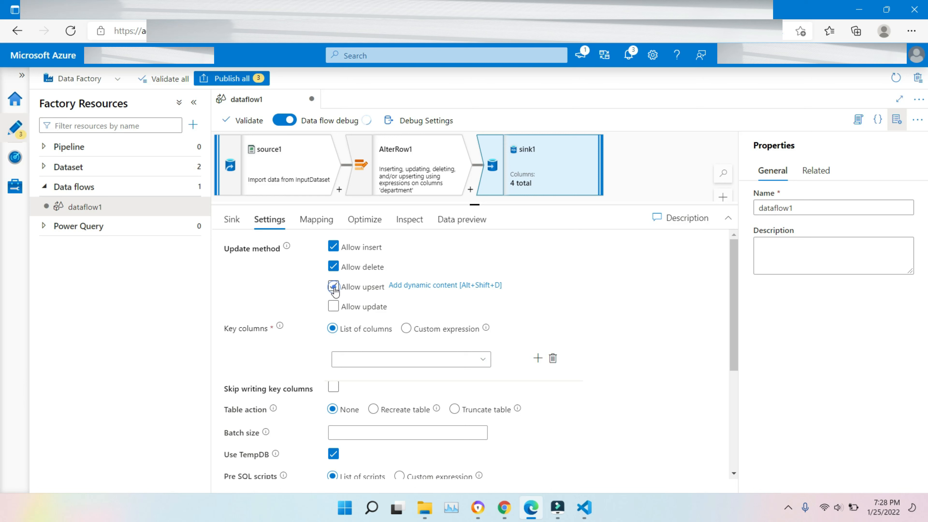
click(334, 306)
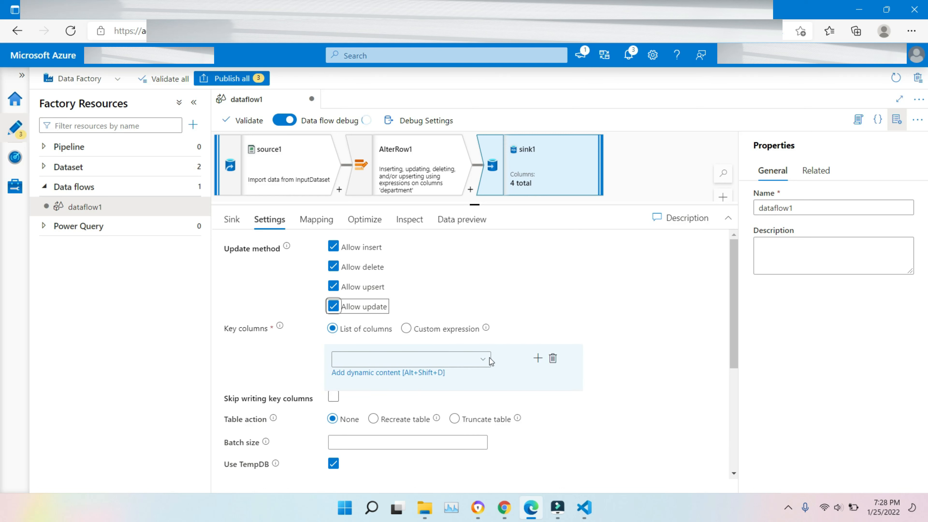
click(466, 358)
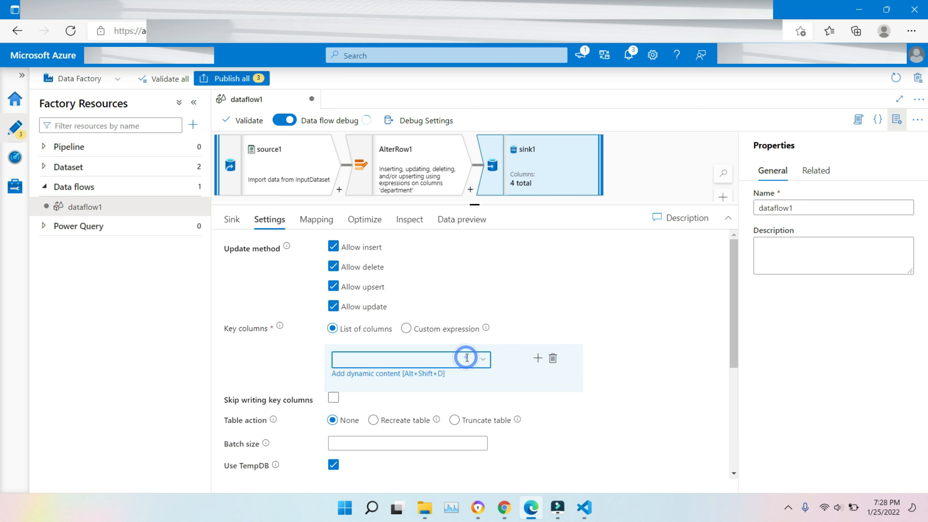
click(480, 360)
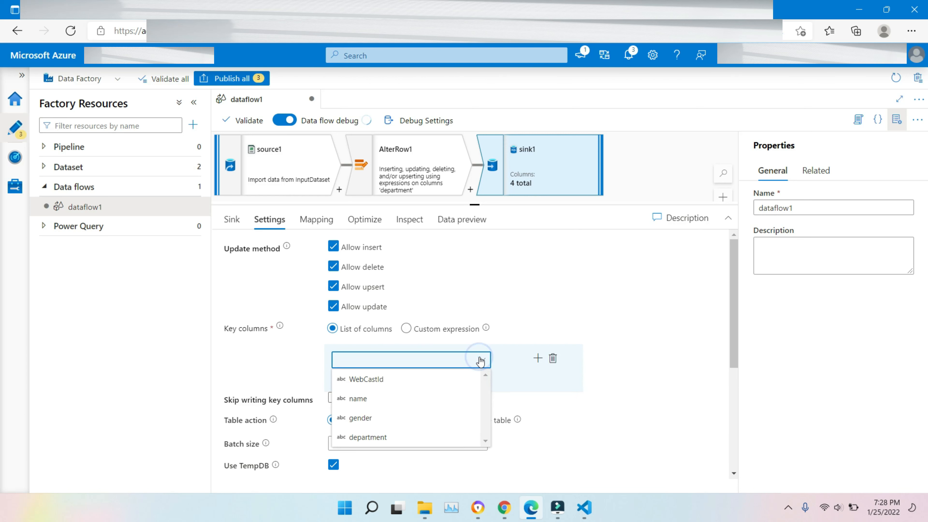
click(480, 359)
- Clear sink1's insert, delete, upsert and update methods and enable all four again
click(325, 269)
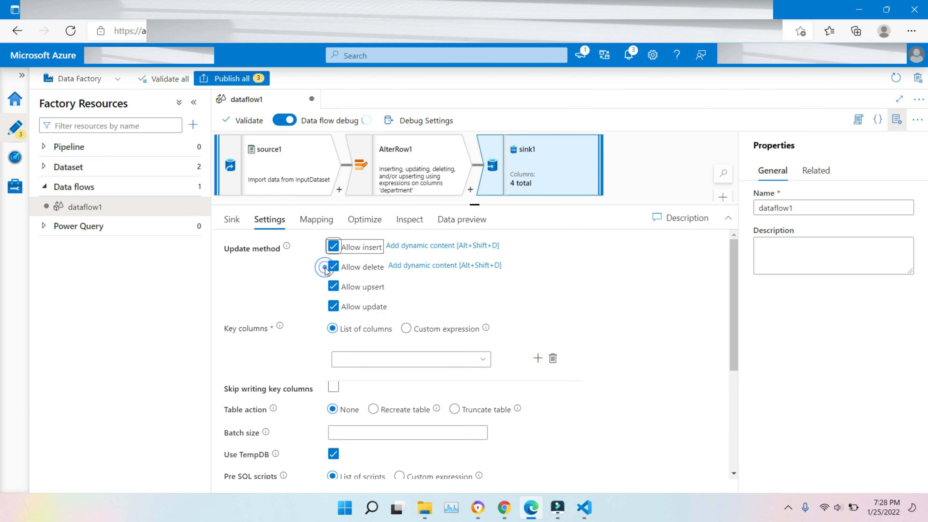
click(333, 266)
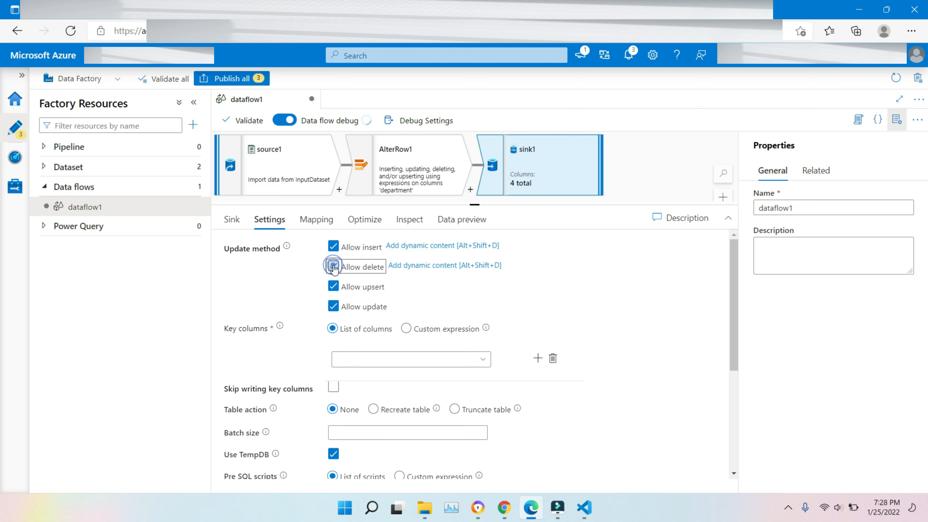
click(332, 246)
click(333, 286)
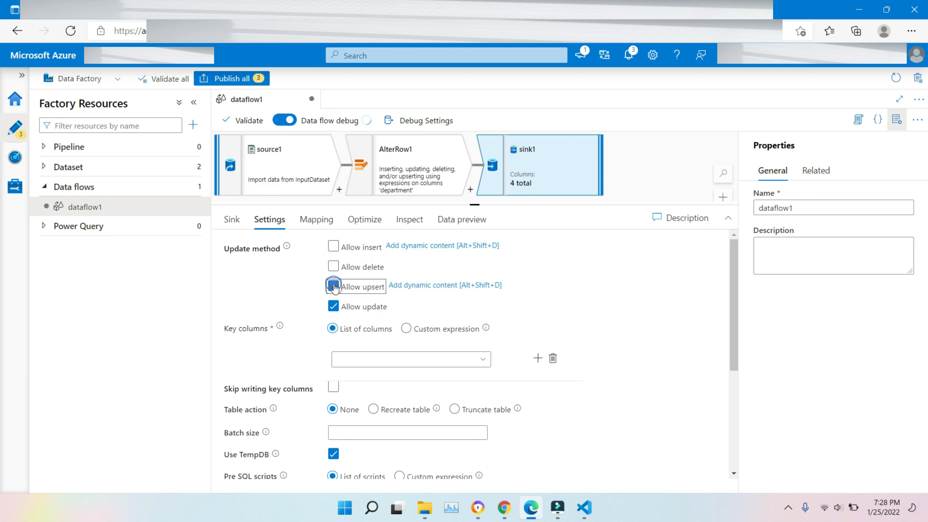
click(333, 305)
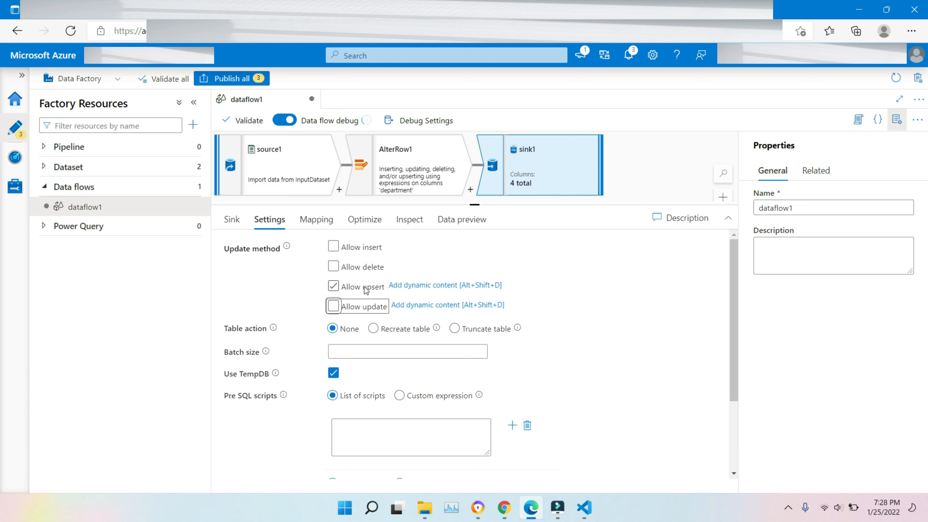
click(333, 286)
click(335, 266)
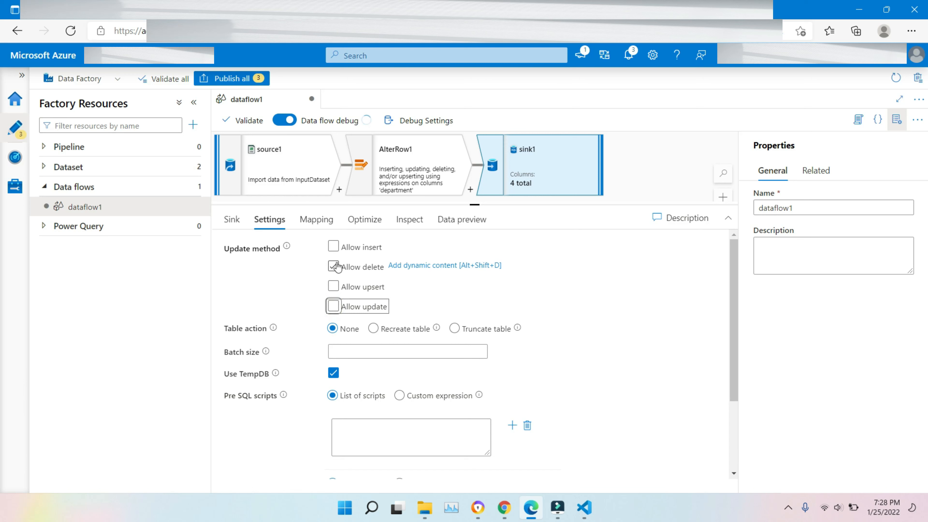
click(332, 247)
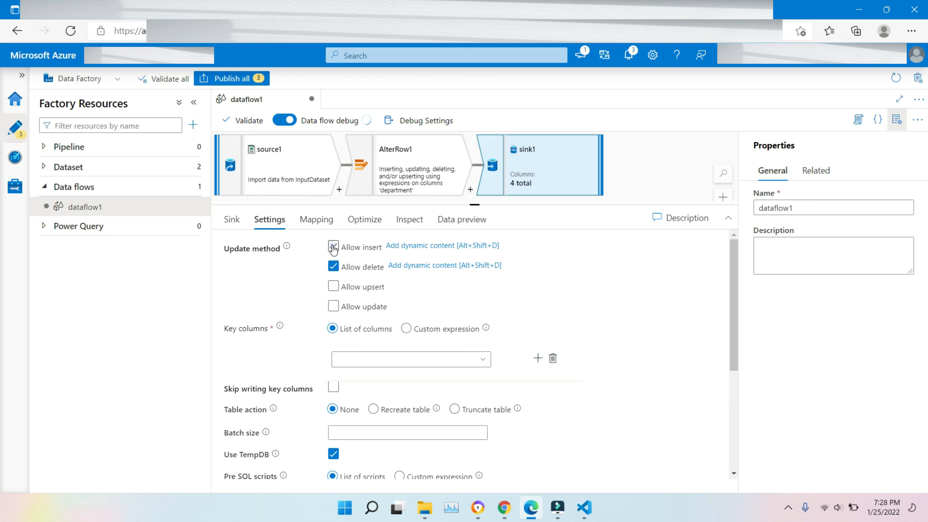
click(333, 286)
click(333, 305)
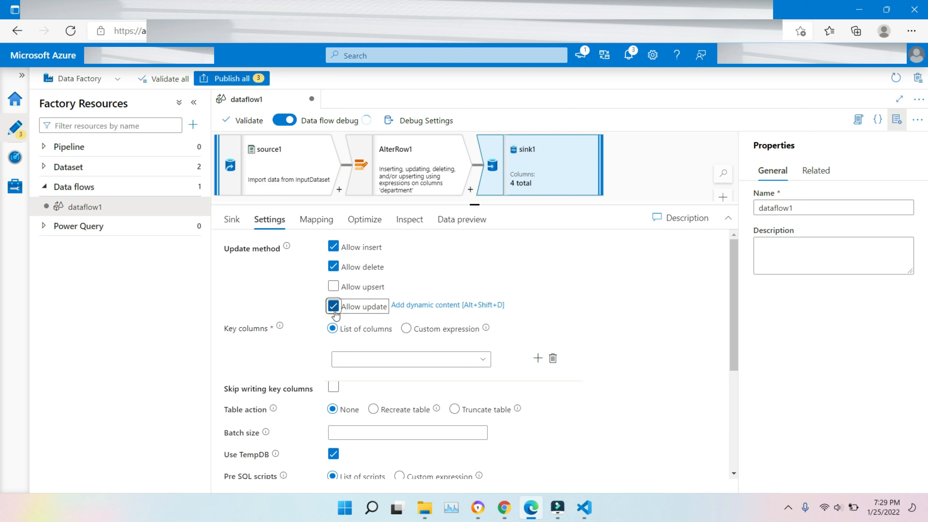
click(334, 286)
- Set WebCastId as sink1's key column and check the sink's data preview
mouse_move(280, 326)
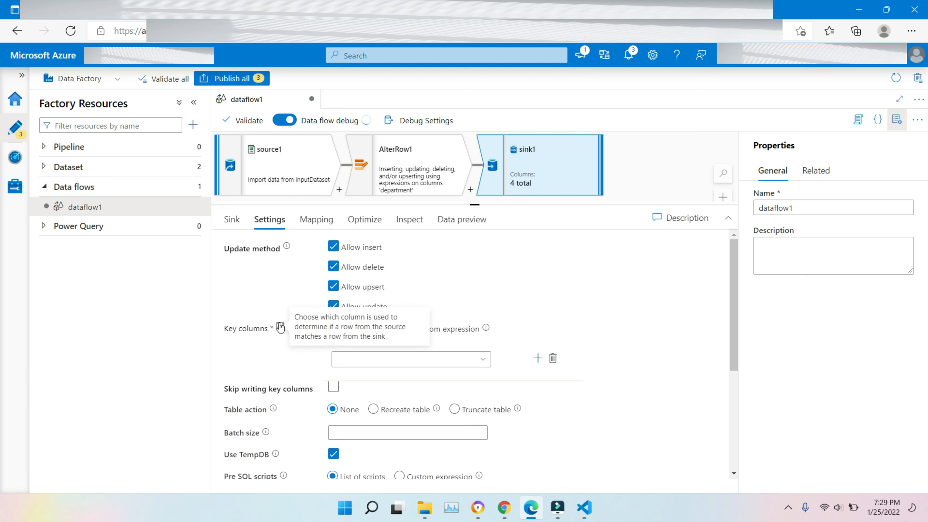
click(481, 358)
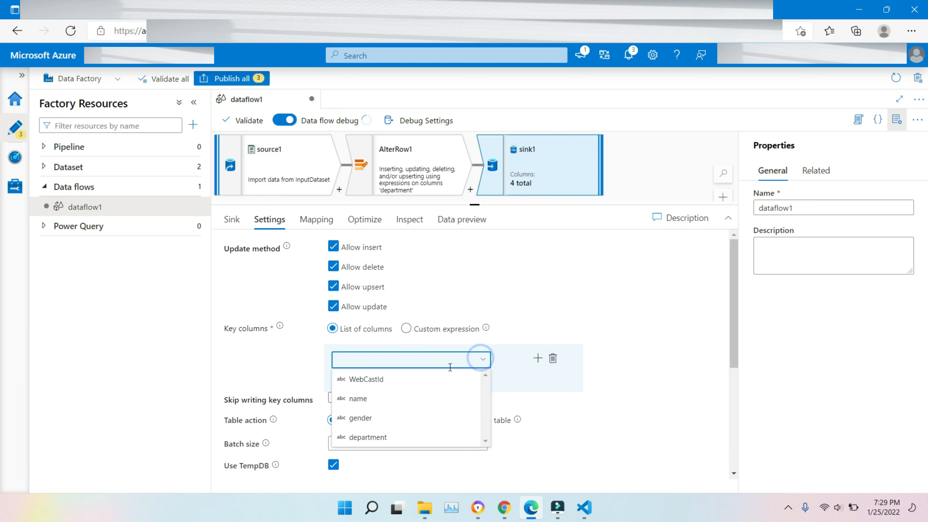
click(379, 379)
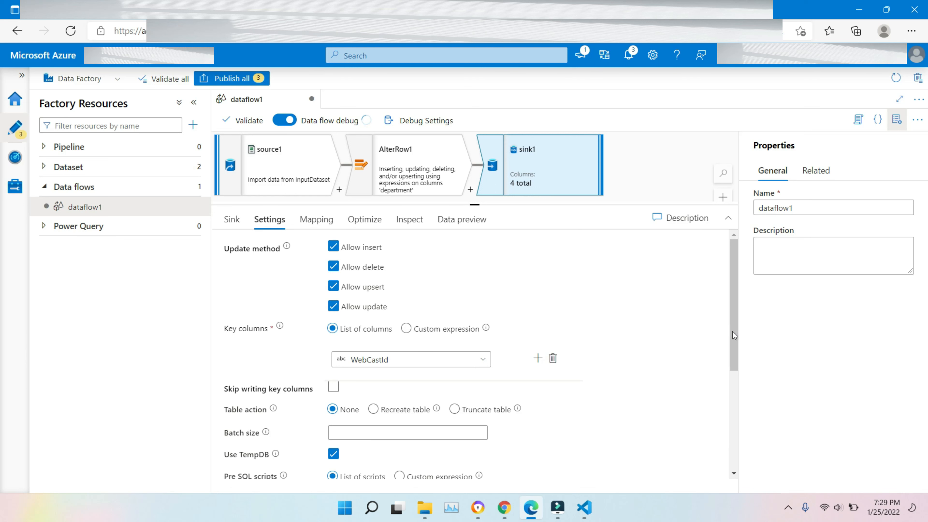
drag(732, 331, 739, 301)
click(461, 220)
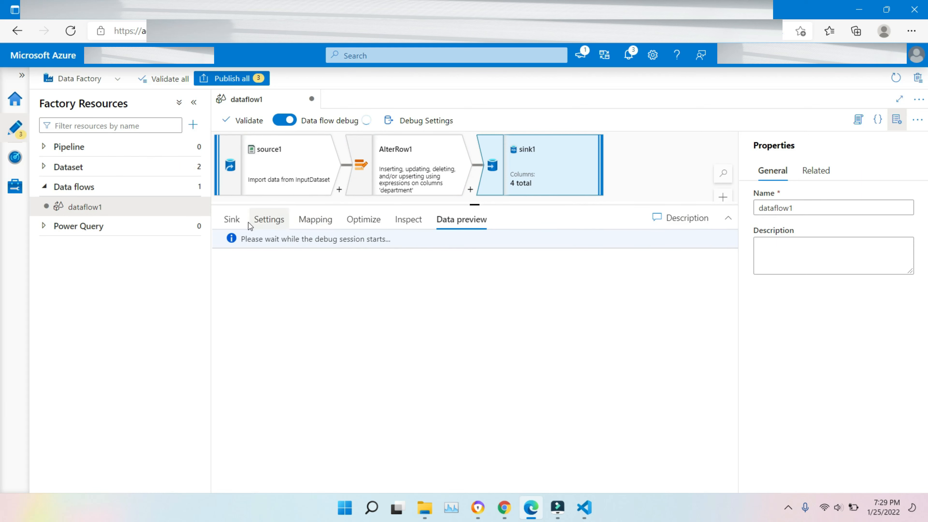
click(237, 220)
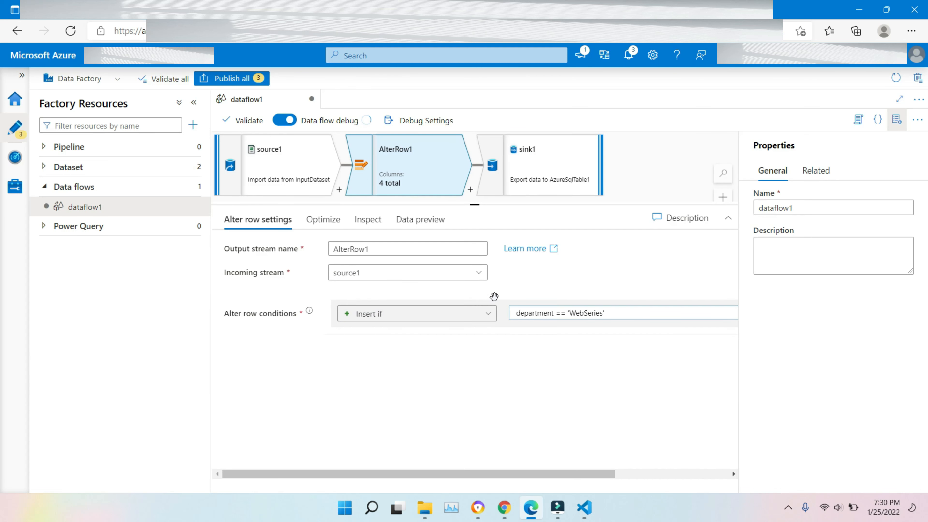
- Check sink1's update methods and key column, and change AlterRow1's Insert if condition to Update if
click(486, 324)
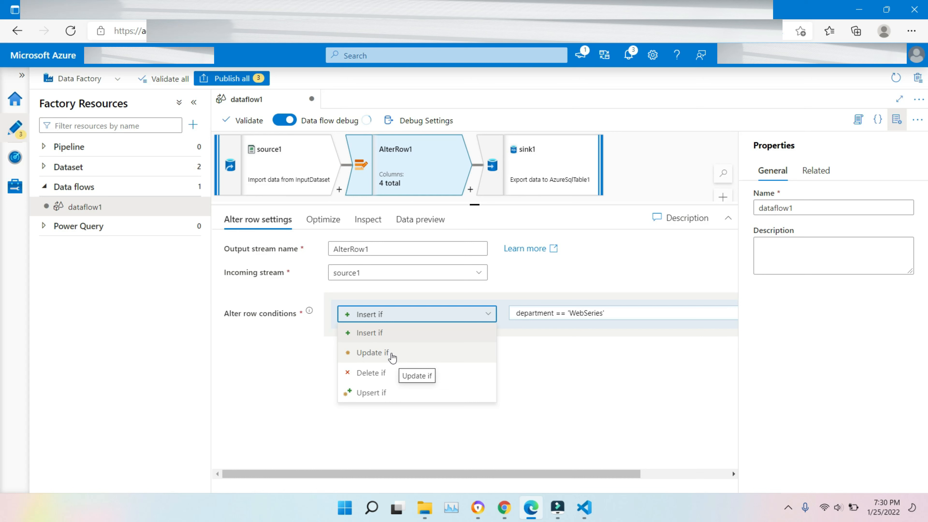
click(509, 179)
click(270, 219)
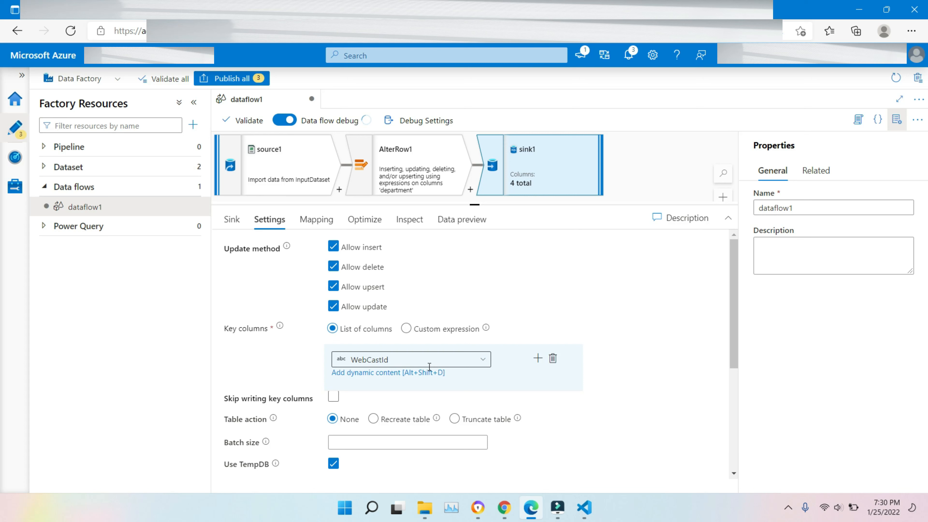
click(408, 181)
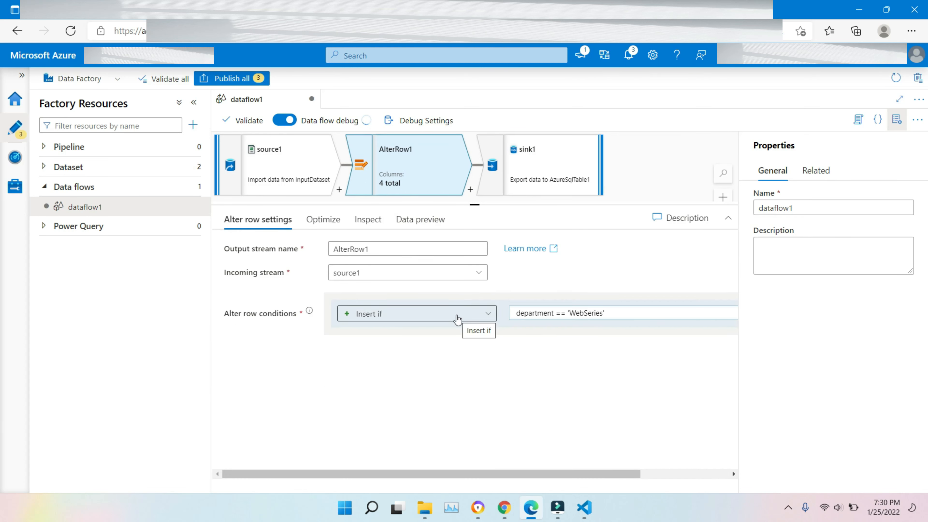
click(457, 318)
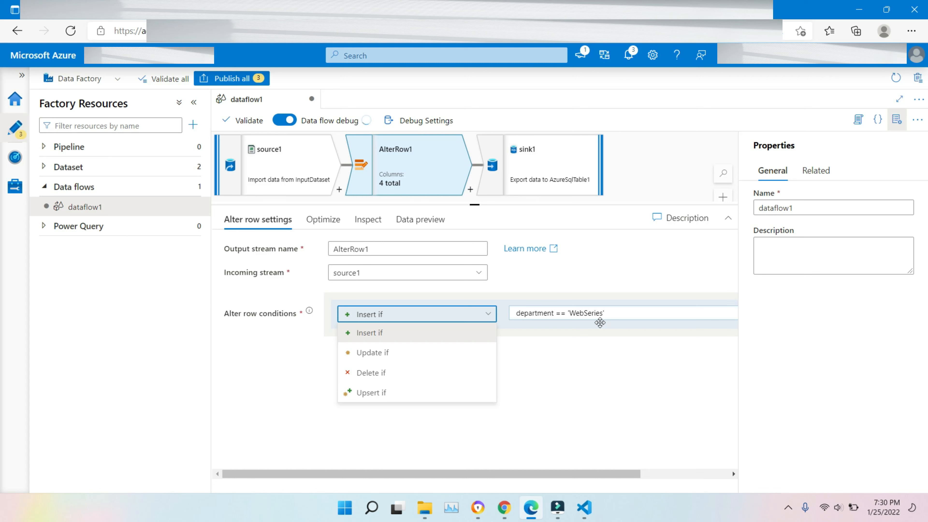
click(411, 353)
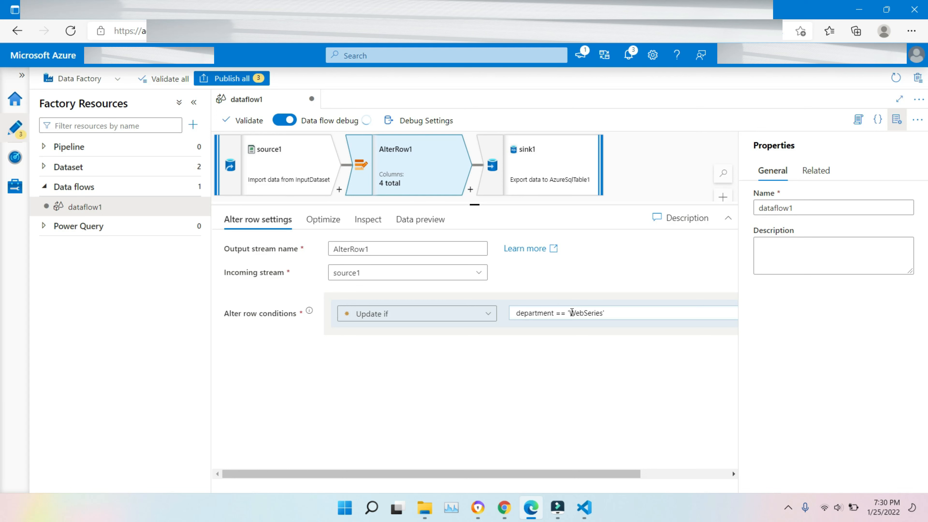
- Examine the department column, its WebSeries values and the first row's ID in input/Webcast.csv in the mbdemo container
click(255, 9)
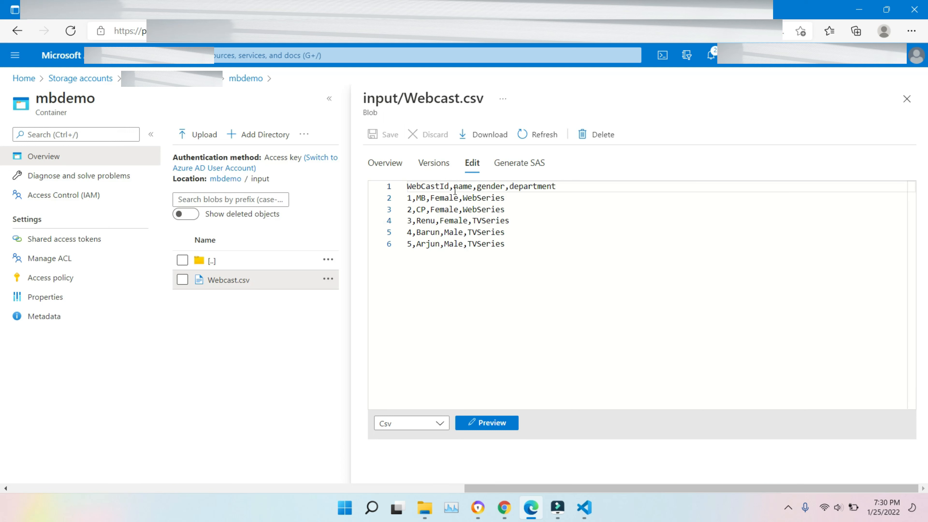
double_click(544, 190)
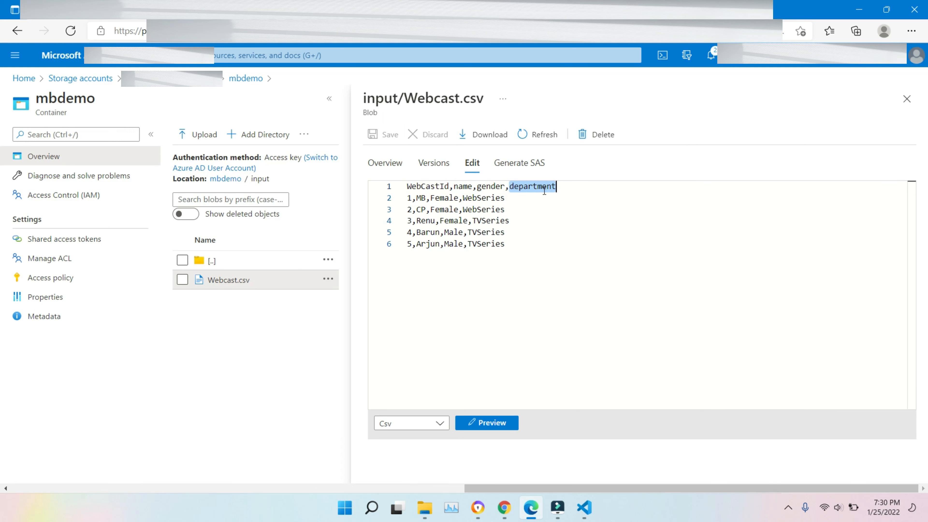
click(490, 198)
double_click(489, 197)
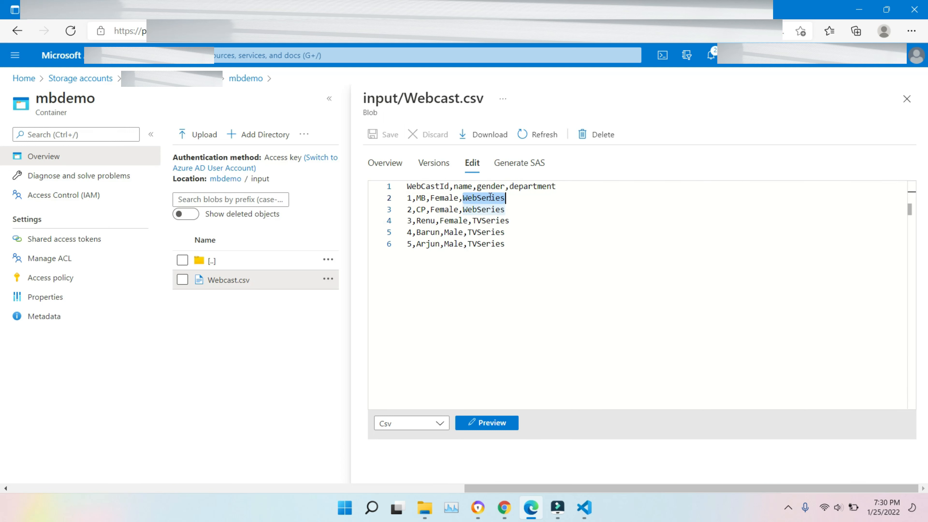
double_click(409, 198)
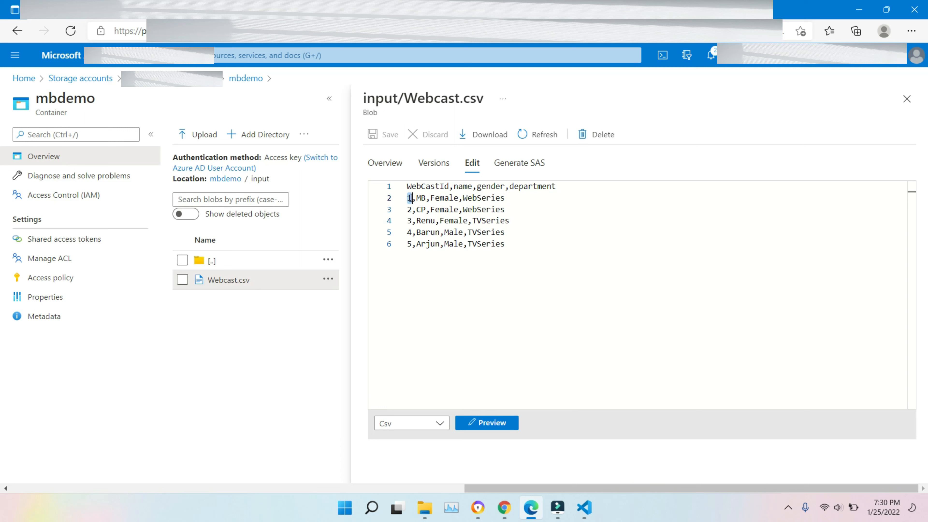
double_click(490, 197)
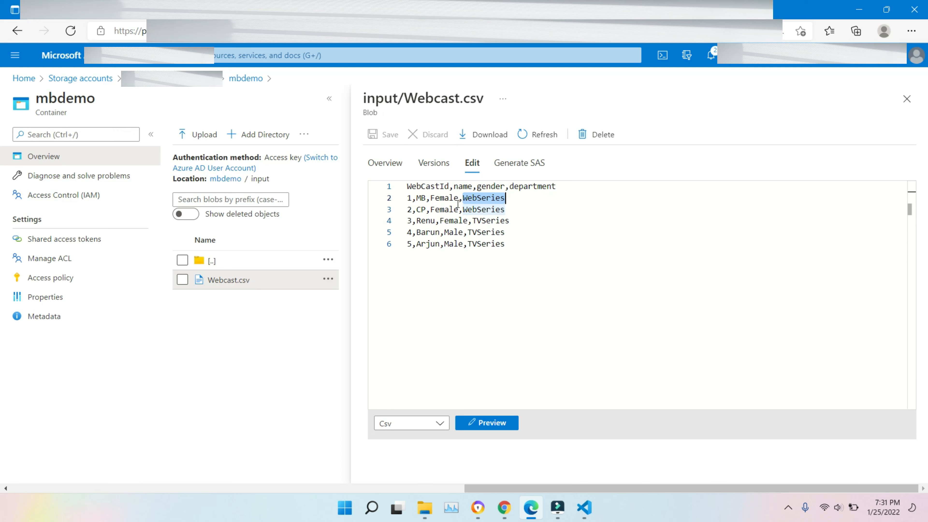
key(ctrl+Tab)
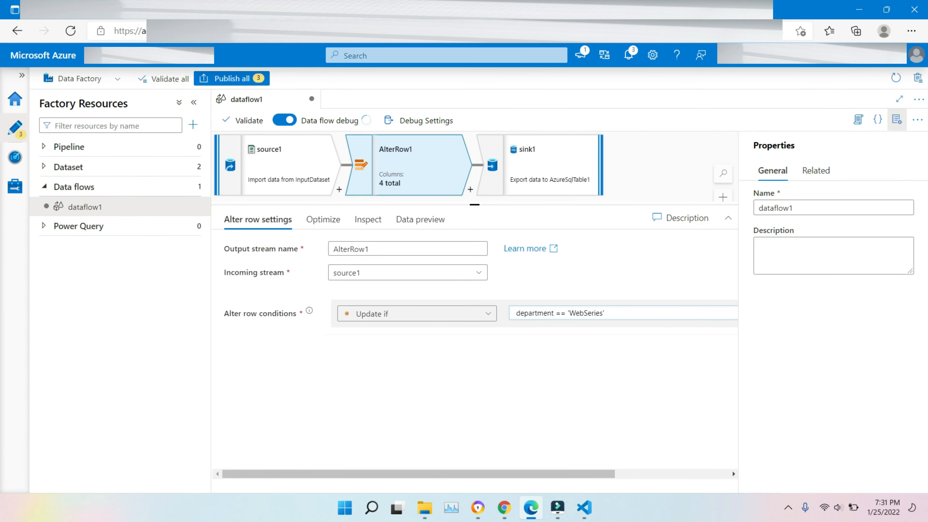
- Check AlterRow1's data preview and turn off data flow debug for dataflow1, ending the debug session
click(420, 209)
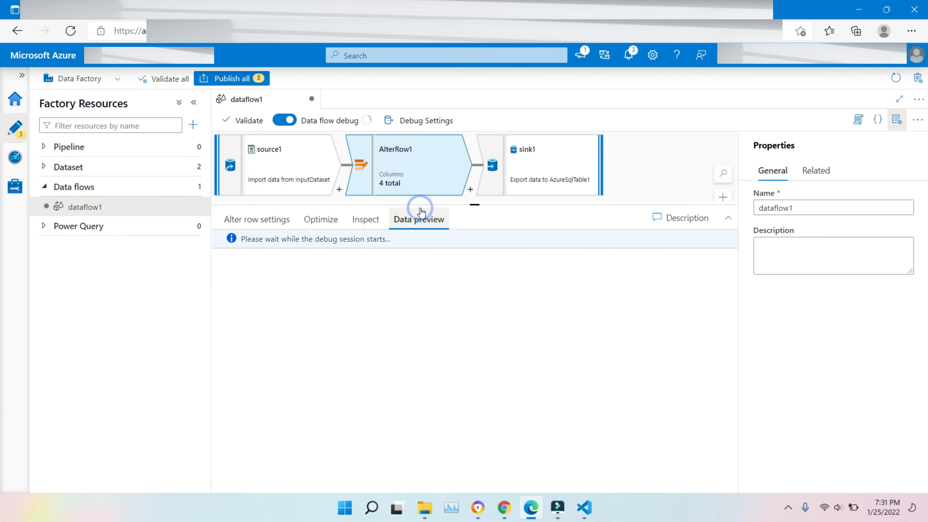
click(308, 216)
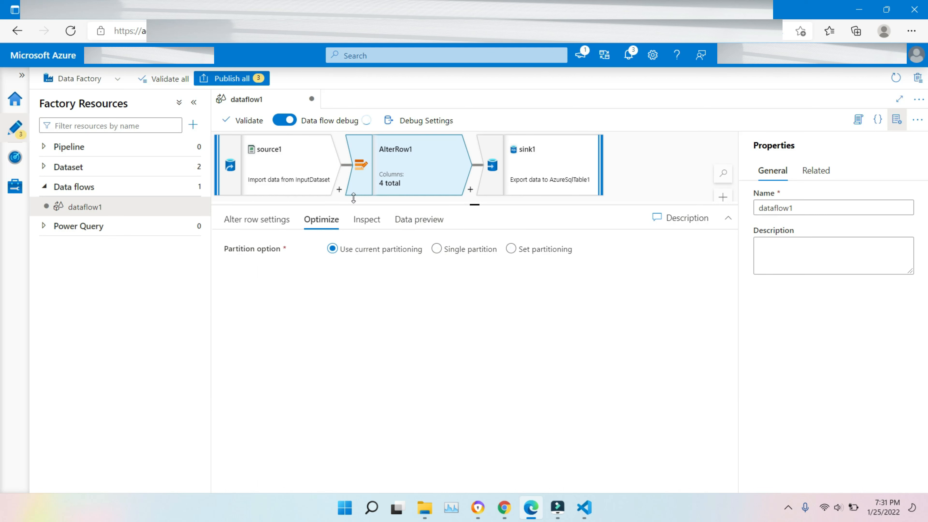
click(284, 120)
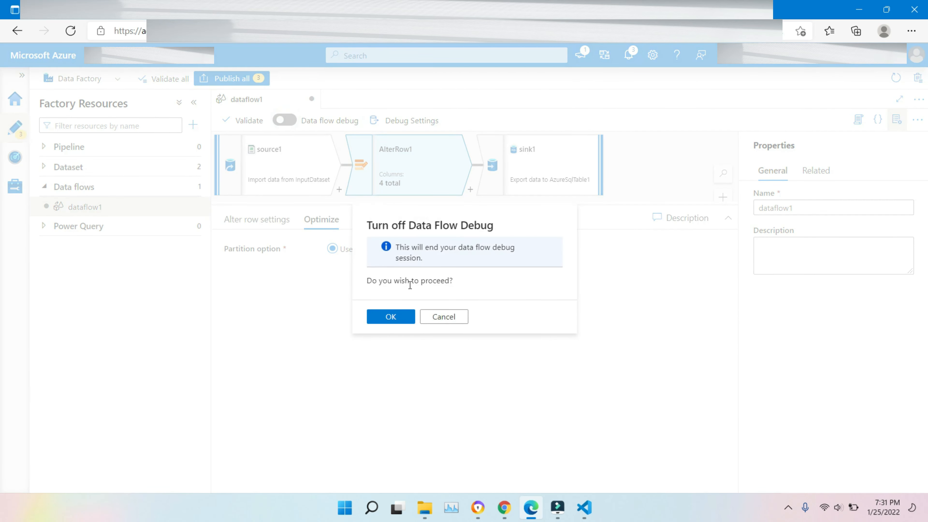
click(399, 315)
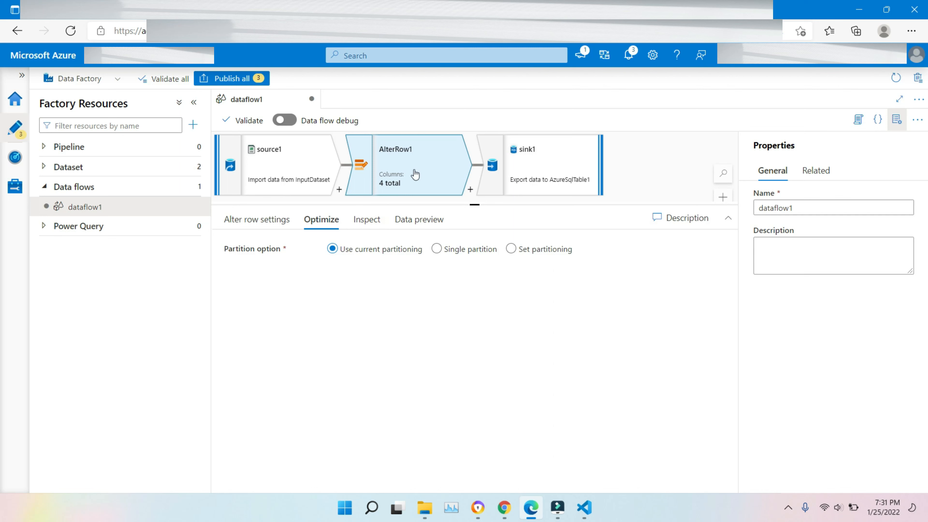
- Review AlterRow1's conditions in dataflow1 and dataflow4, and sink1's update methods and key column in dataflow1
click(258, 218)
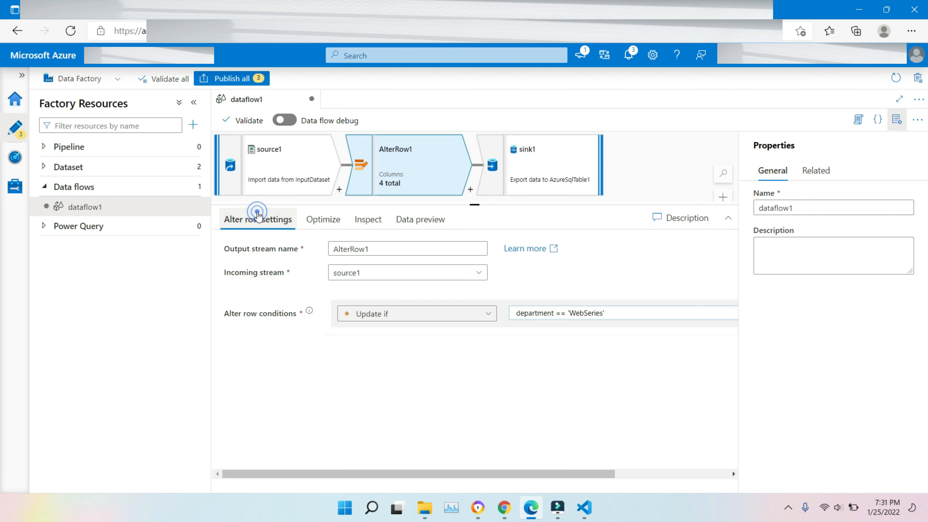
click(428, 315)
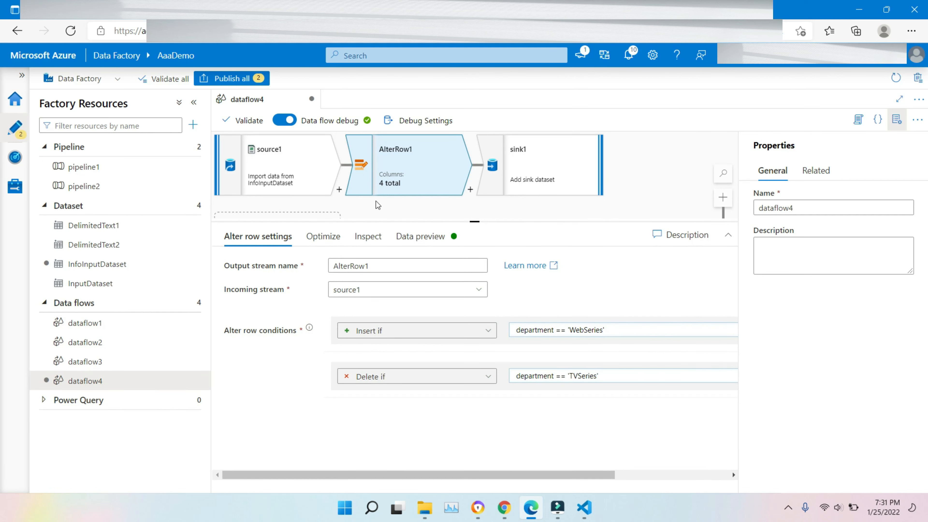
click(333, 236)
click(244, 237)
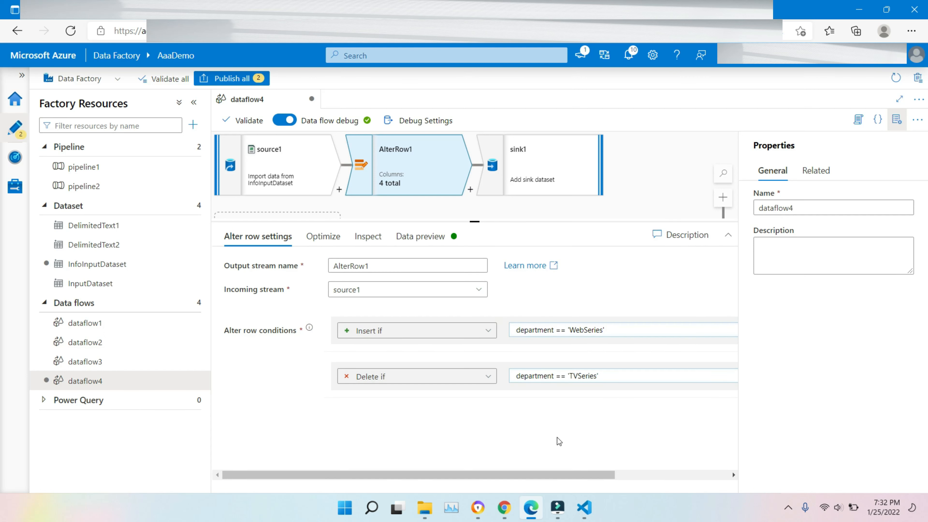
drag(539, 482, 659, 489)
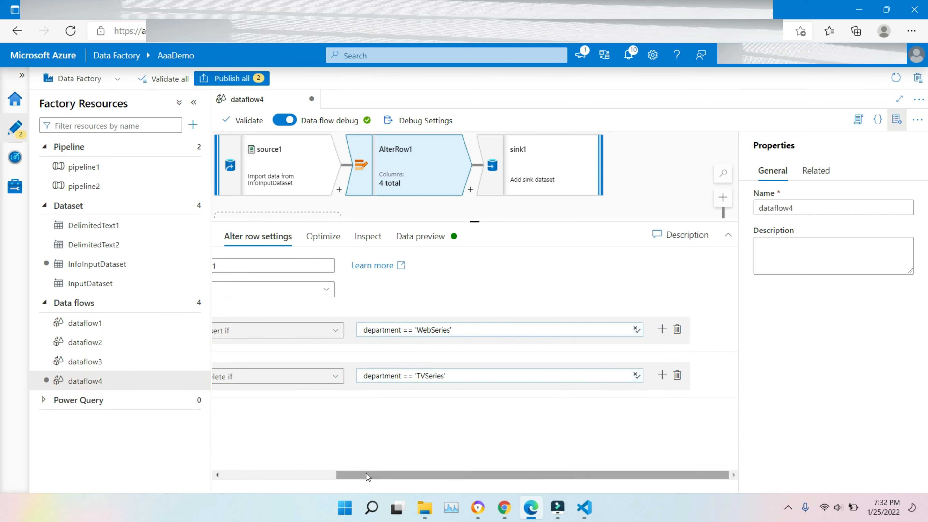
drag(367, 475, 184, 429)
click(528, 154)
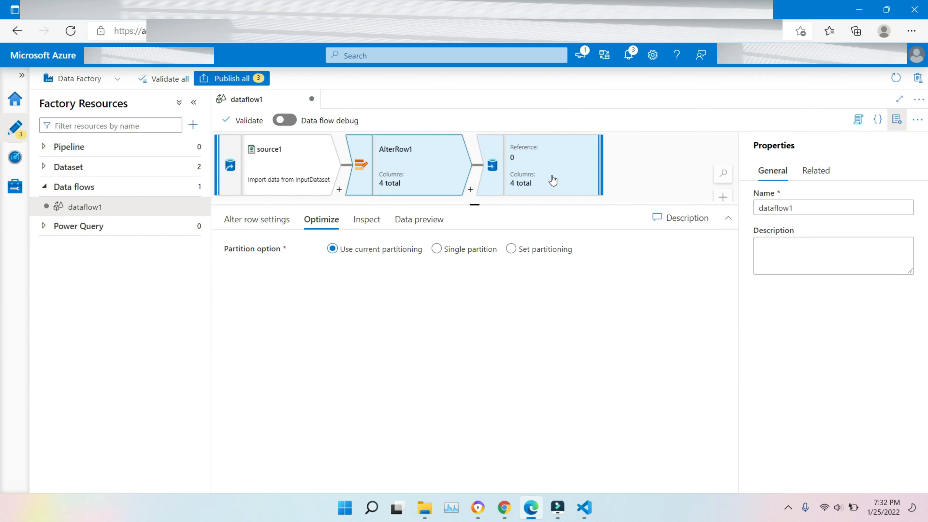
click(550, 178)
click(253, 222)
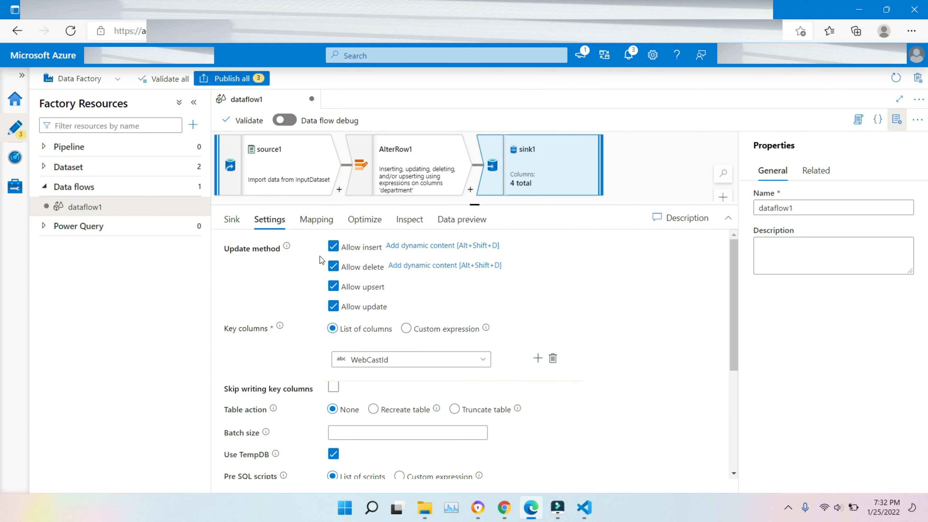